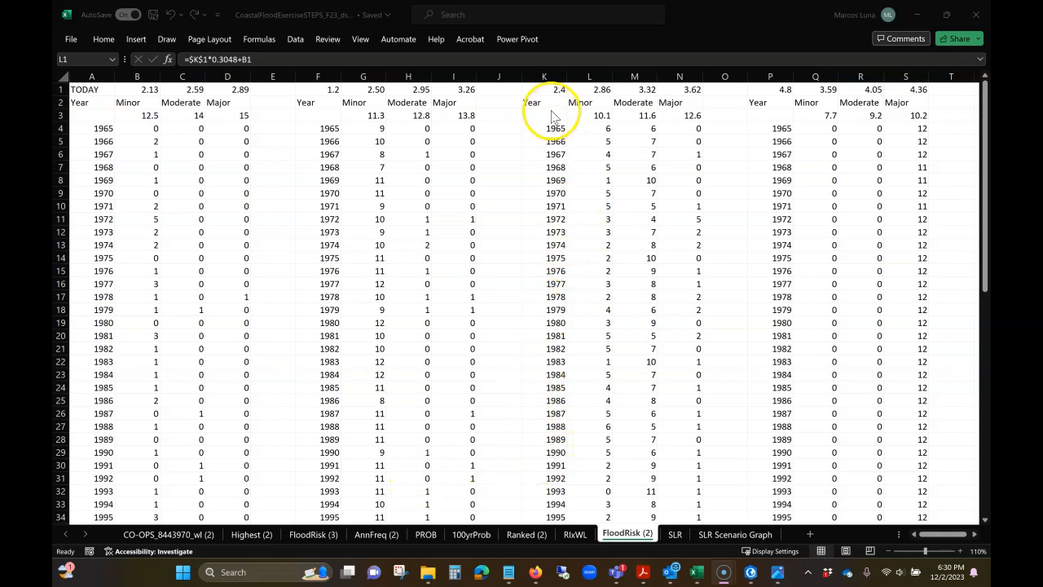
Step: Review the minor, moderate and major flood thresholds for the 2.4 sea level rise scenario in cells L1:N1
click(592, 90)
drag(592, 89, 689, 89)
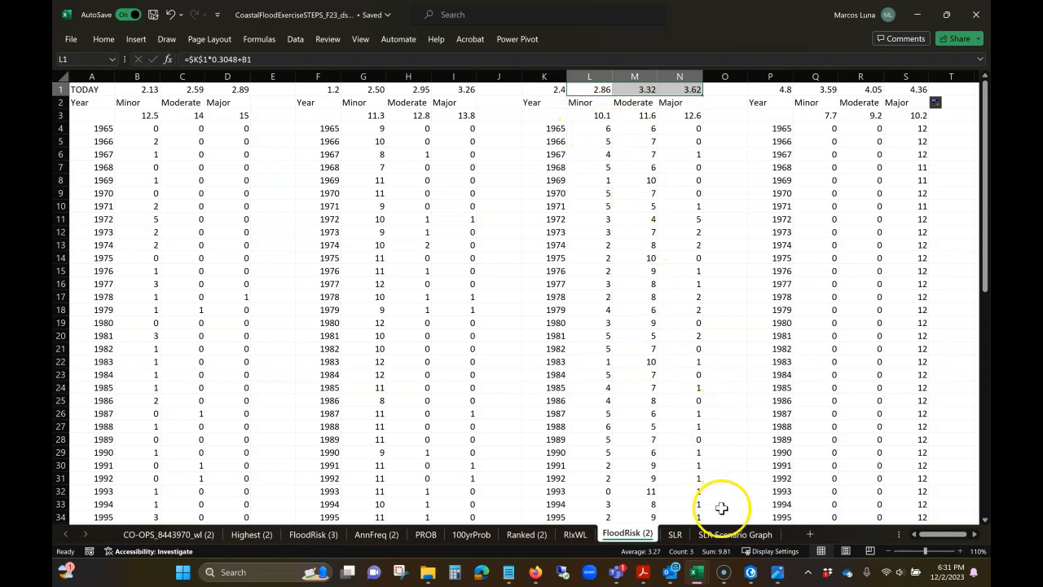
Step: Switch to the Flooding project in ArcGIS Pro and close the DEMboston symbology settings
click(751, 571)
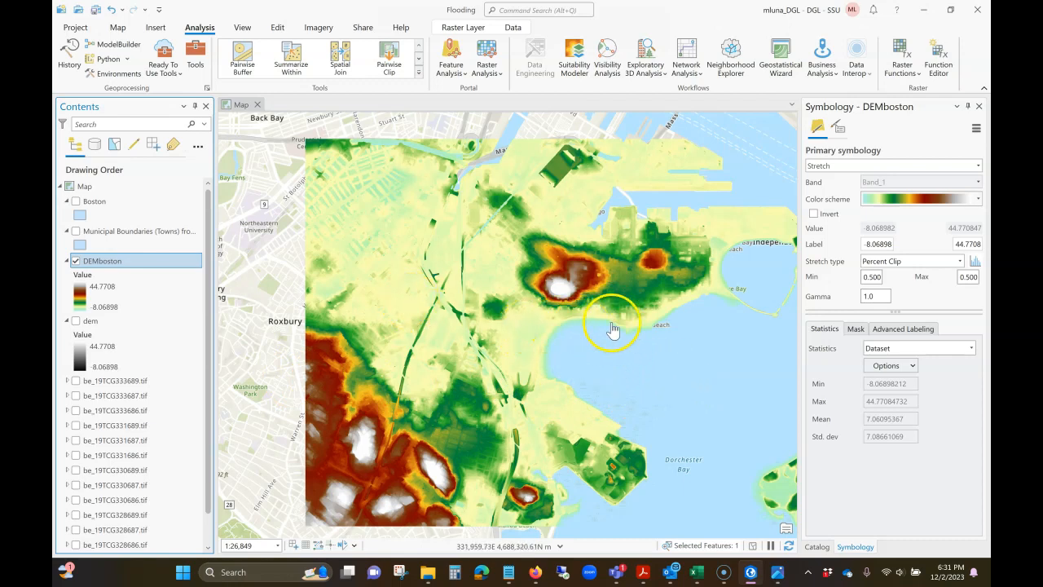
click(979, 106)
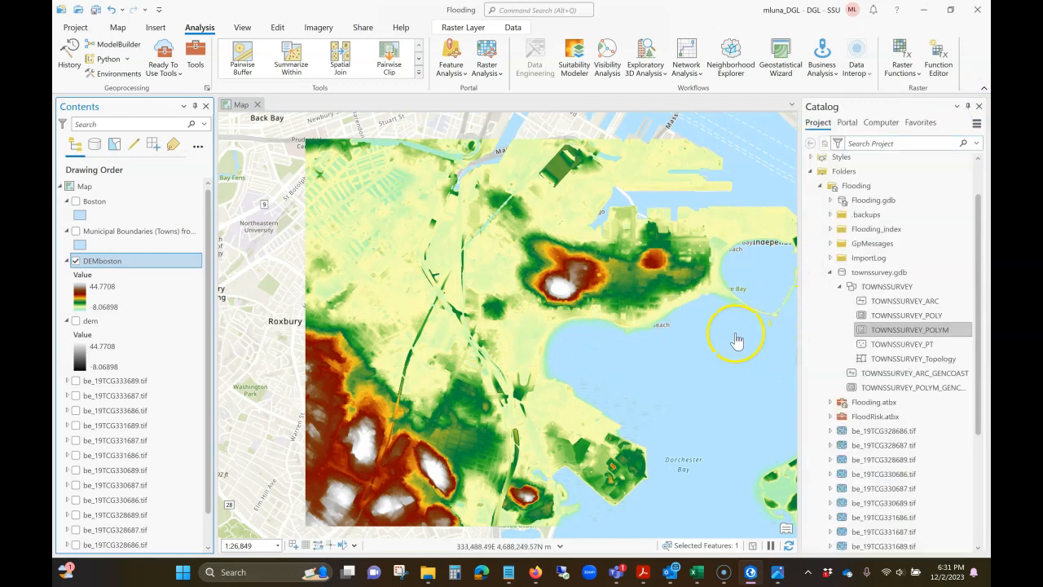
Step: Search the geoprocessing tools for "raster cal" and open the Spatial Analyst Raster Calculator
click(197, 55)
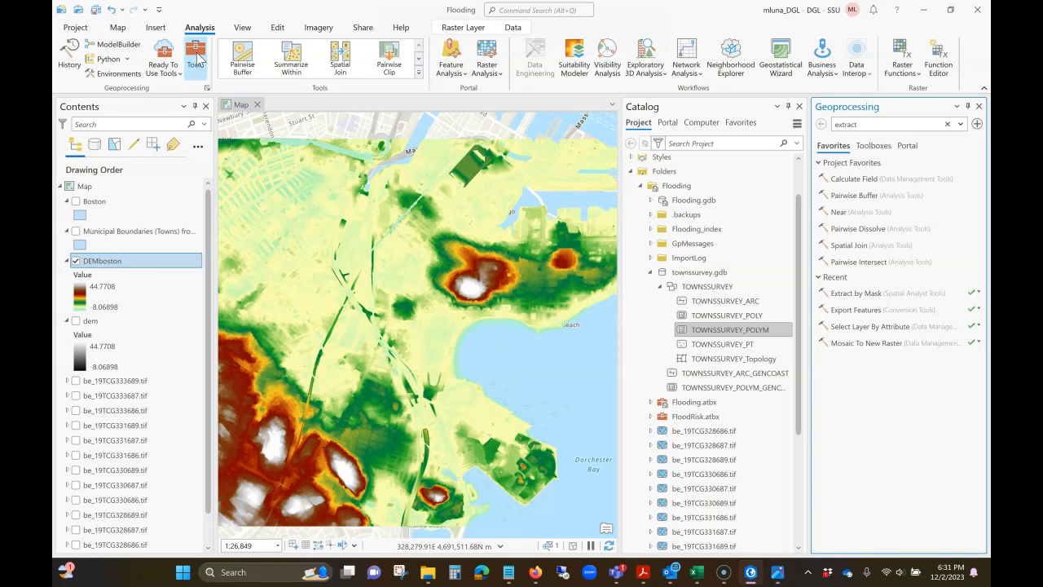
click(979, 106)
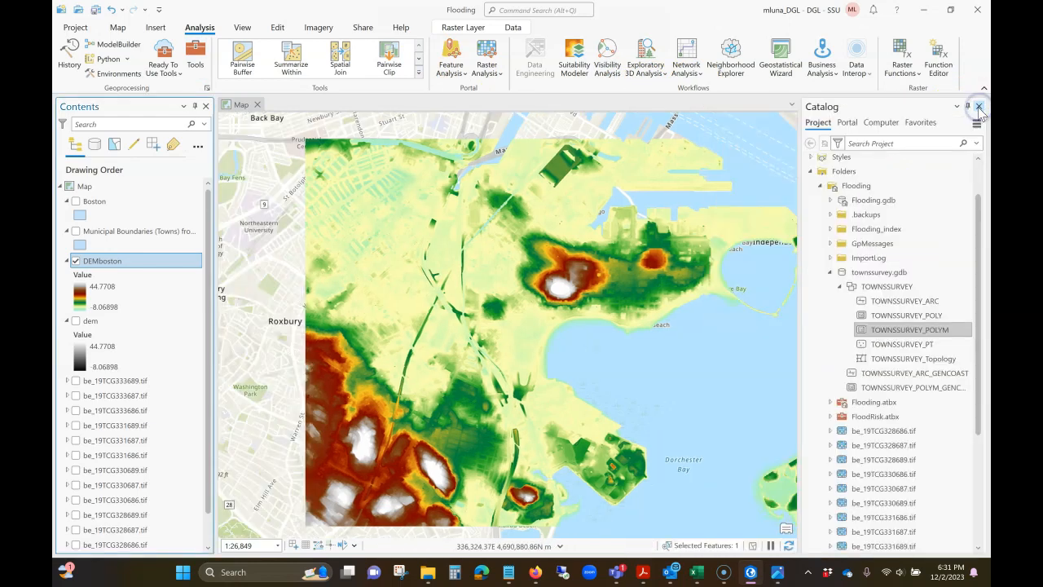
click(196, 64)
double_click(866, 125)
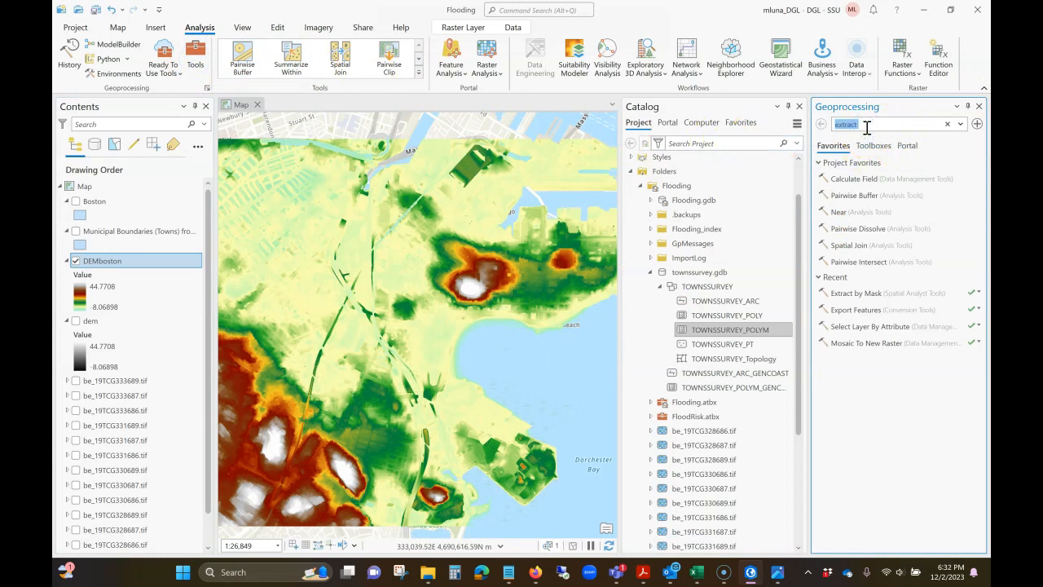
text(raster cal)
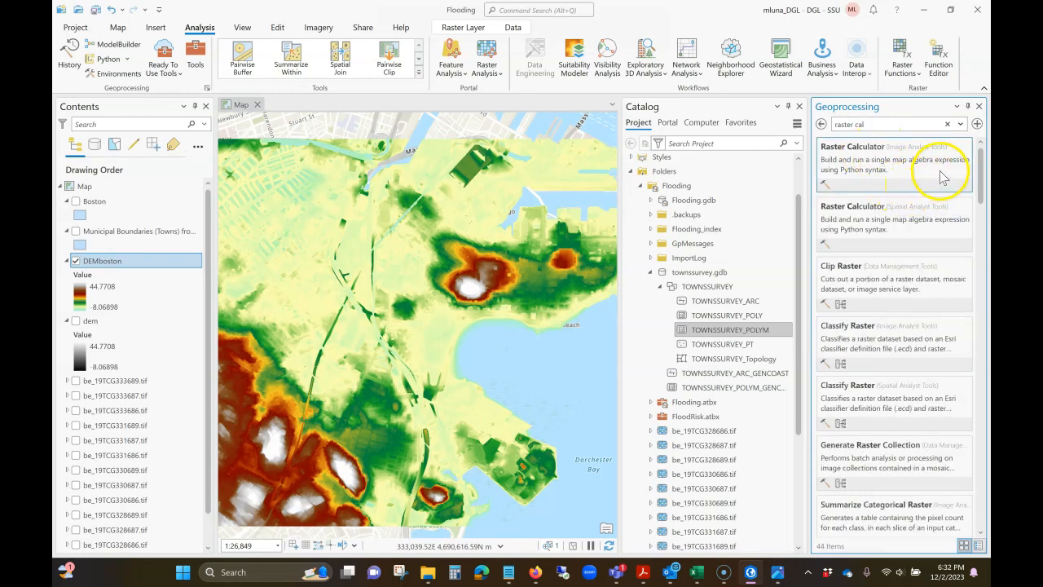
click(860, 228)
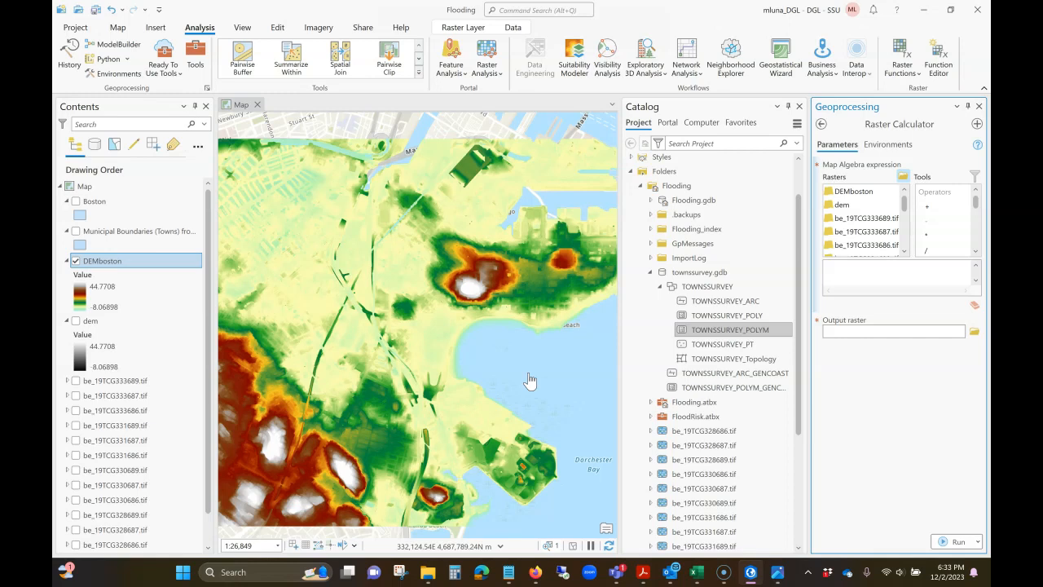
Step: Switch to the Excel flood workbook and check the minor flood threshold in cell L1
click(697, 572)
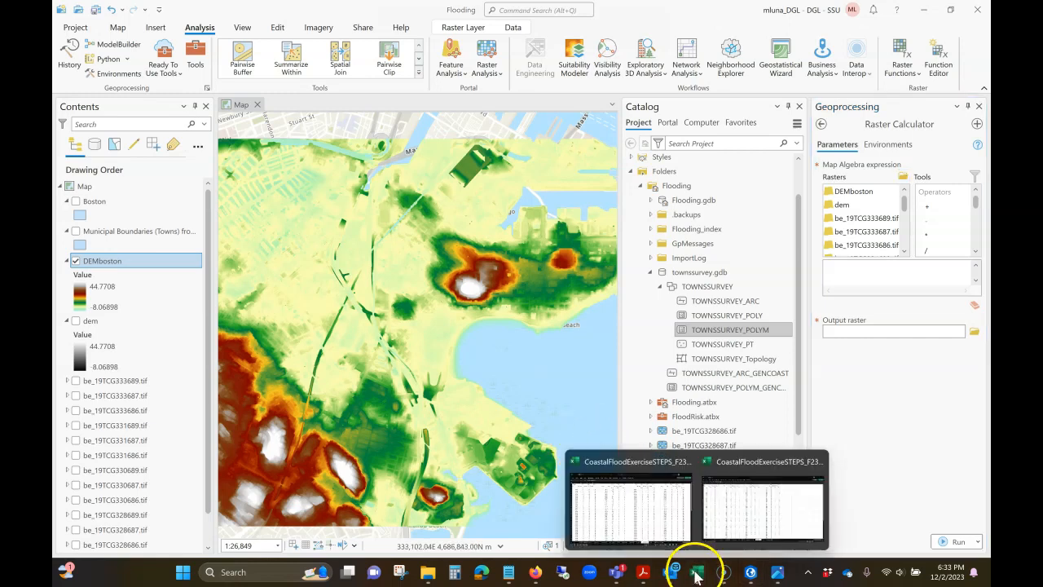
click(657, 528)
click(598, 88)
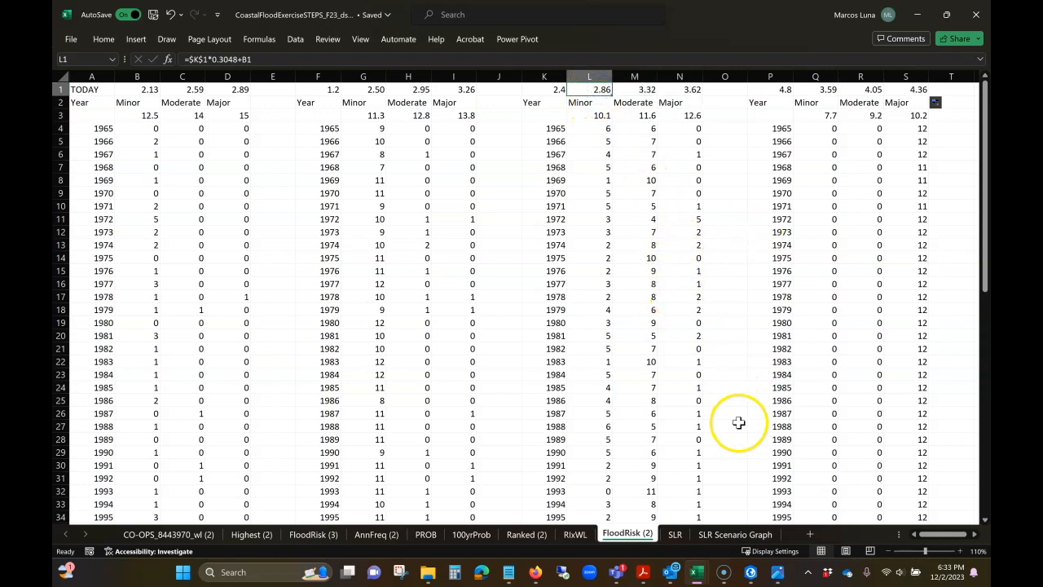
Step: Return to ArcGIS Pro and build the map algebra expression "DEMboston" <2.86 in the Raster Calculator
click(749, 571)
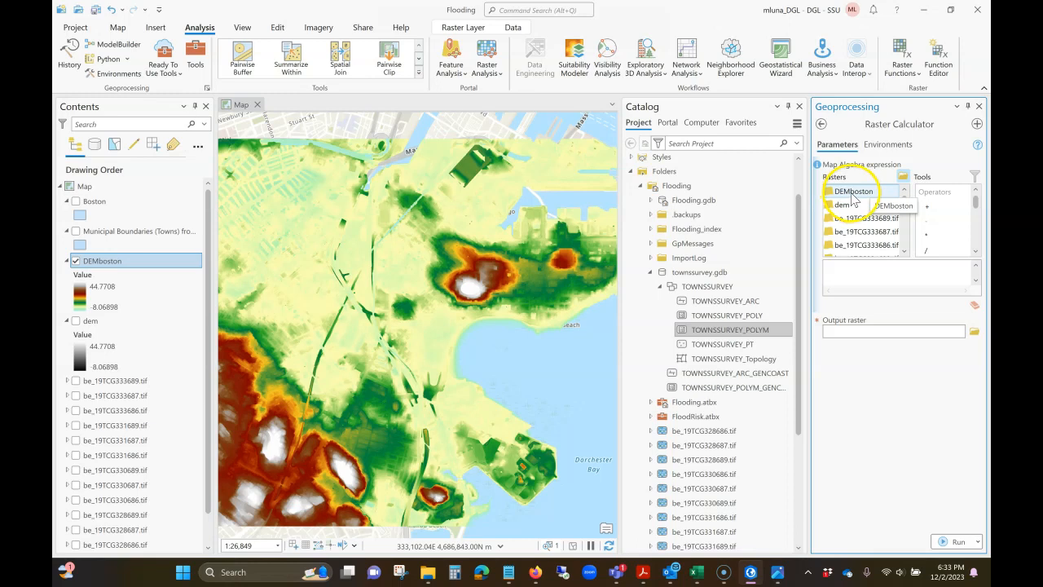
double_click(854, 192)
click(975, 252)
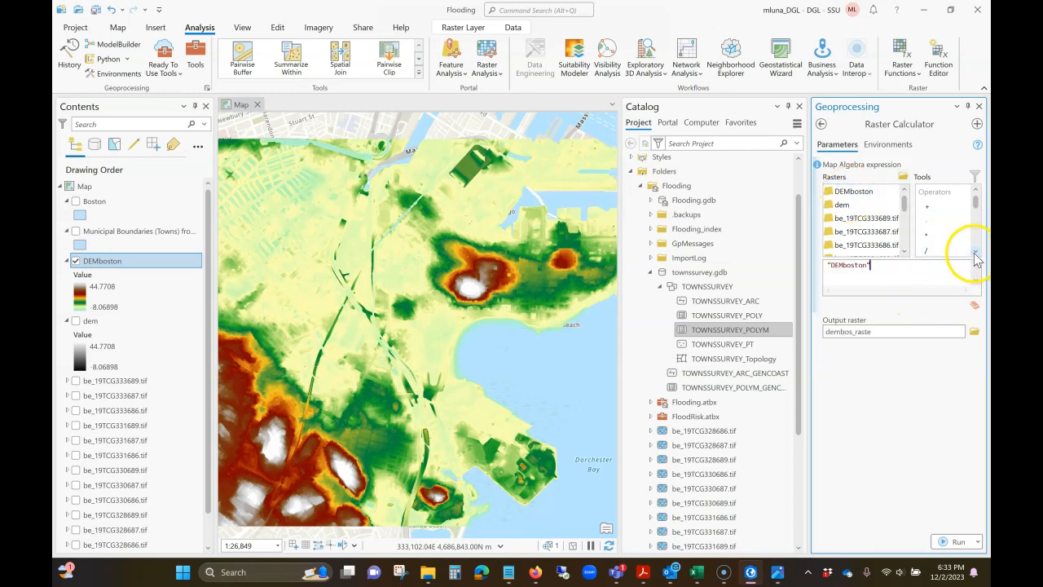
click(977, 254)
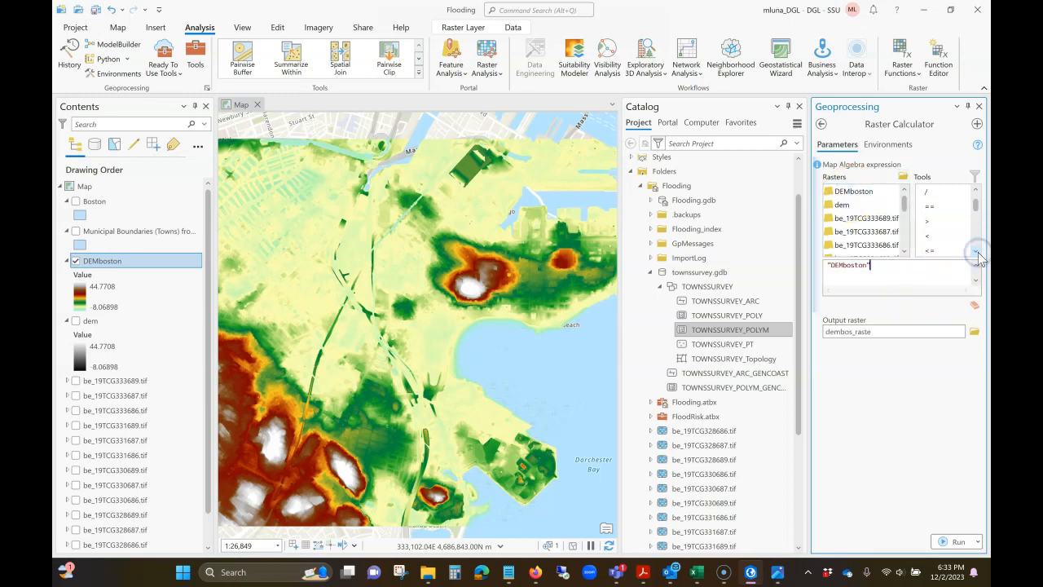
click(936, 236)
double_click(936, 235)
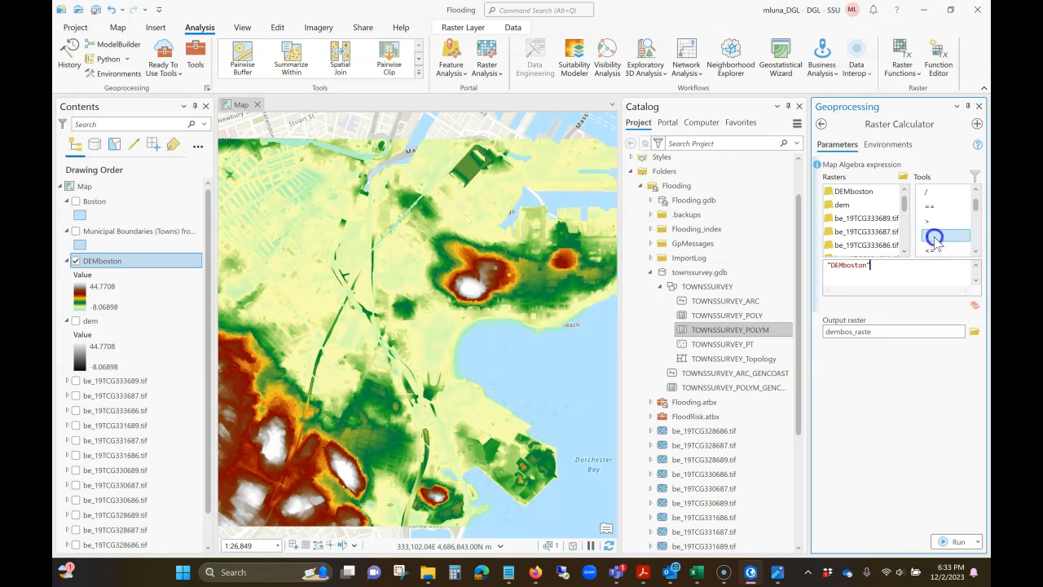
text(2.86)
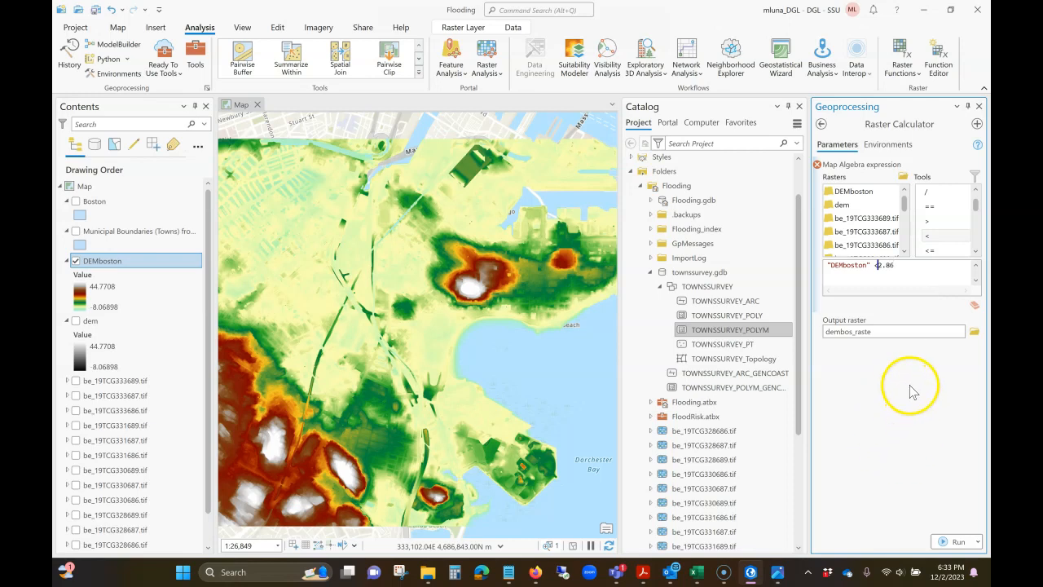
Step: Name the output raster dem2_86 in Flooding.gdb and run the Raster Calculator
click(903, 332)
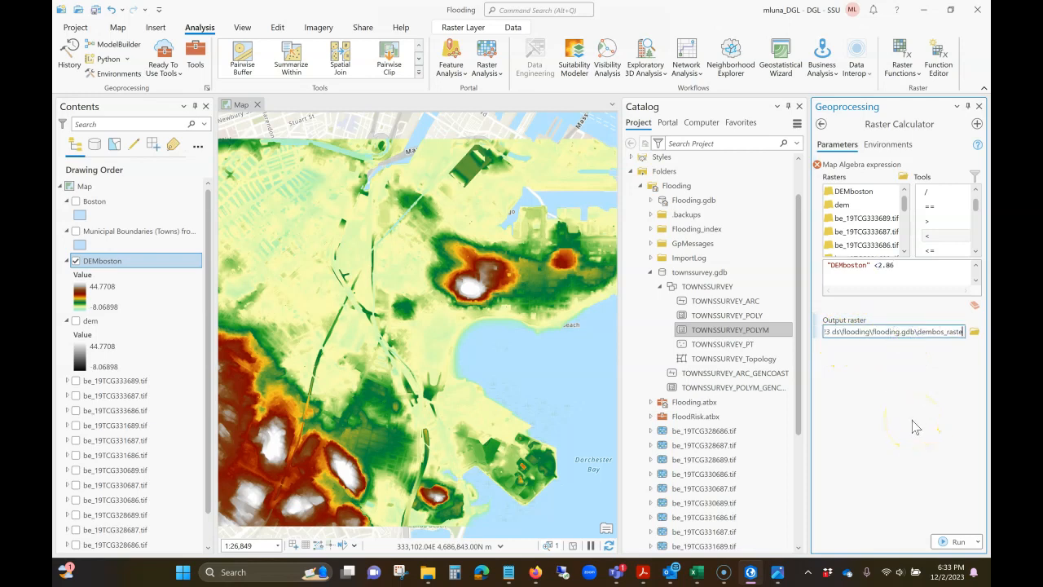
key(BackSpace)
key(BackSpace)
key(BackSpace)
key(BackSpace)
key(BackSpace)
key(BackSpace)
key(BackSpace)
key(BackSpace)
key(BackSpace)
text(2_86)
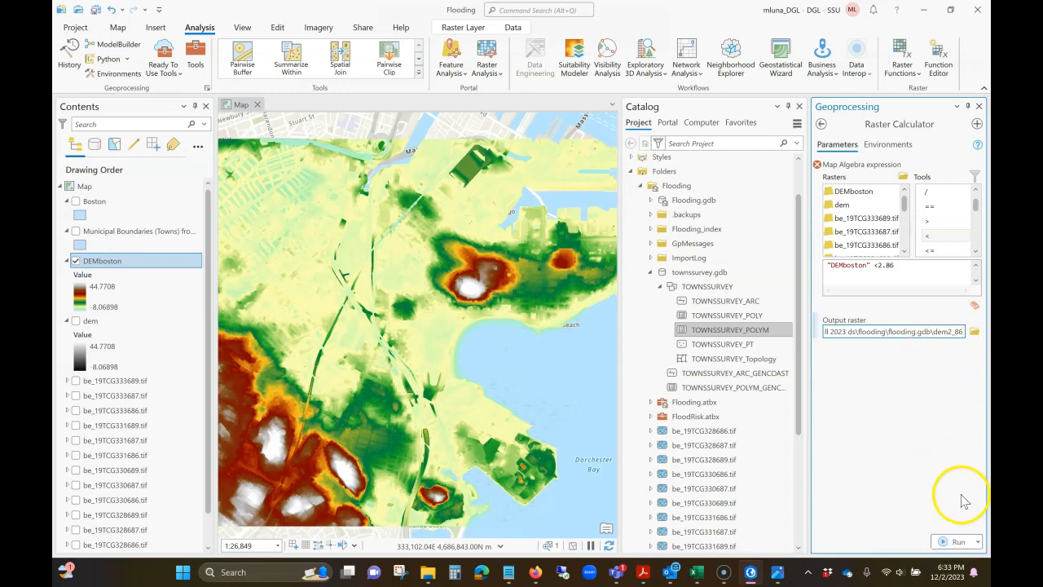
click(946, 540)
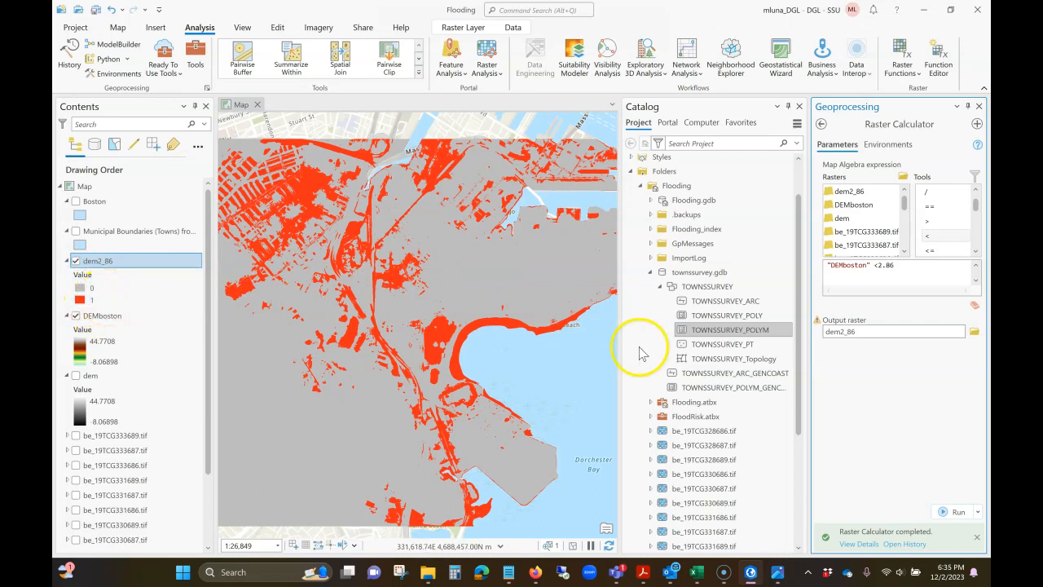
Step: Search the geoprocessing tools for "reclass", open the Spatial Analyst Reclassify tool and set dem2_86 as its input raster
click(822, 124)
click(895, 128)
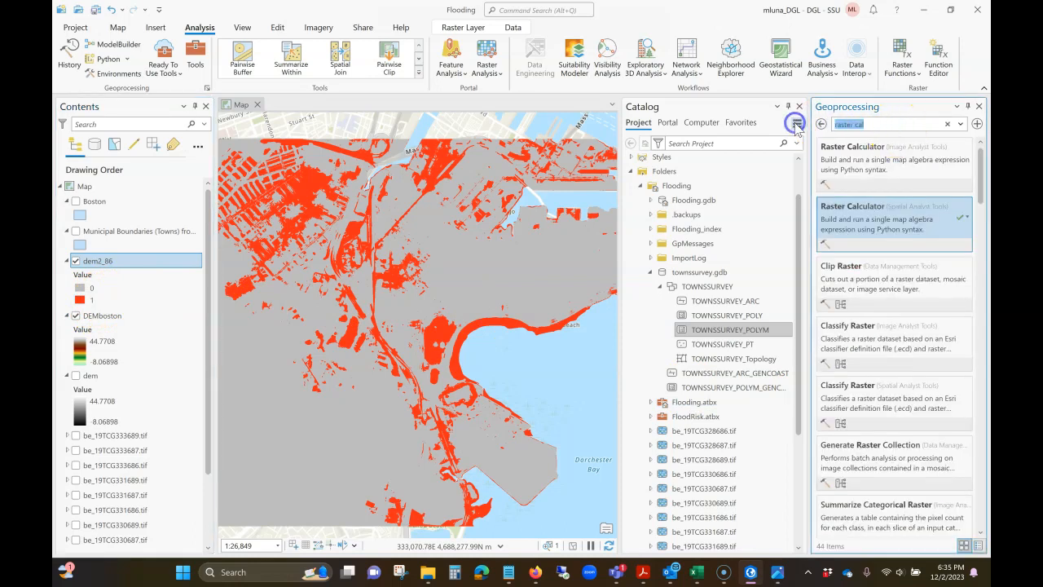
text(reclass)
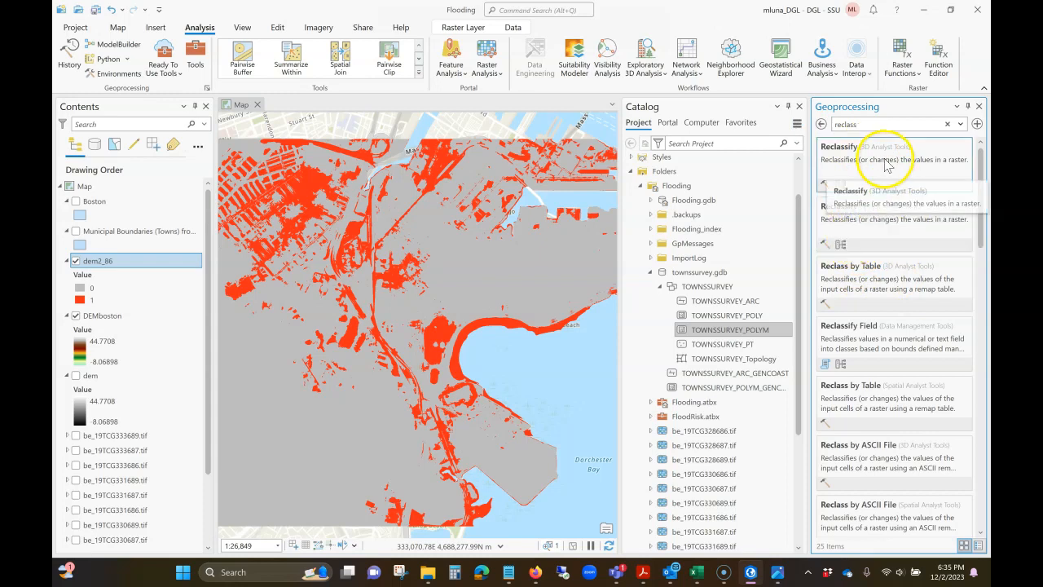
click(869, 222)
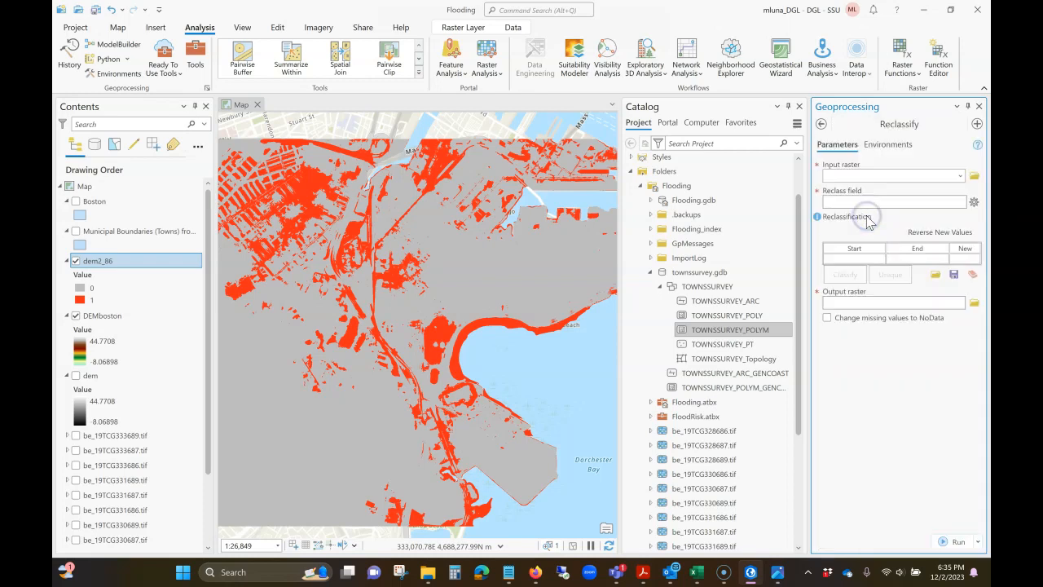
click(961, 177)
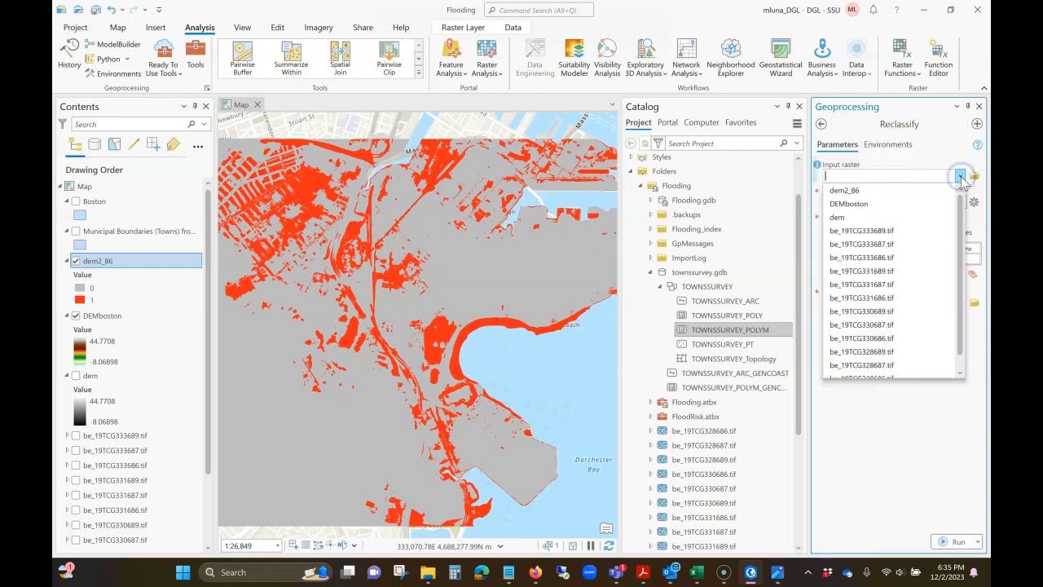
click(859, 191)
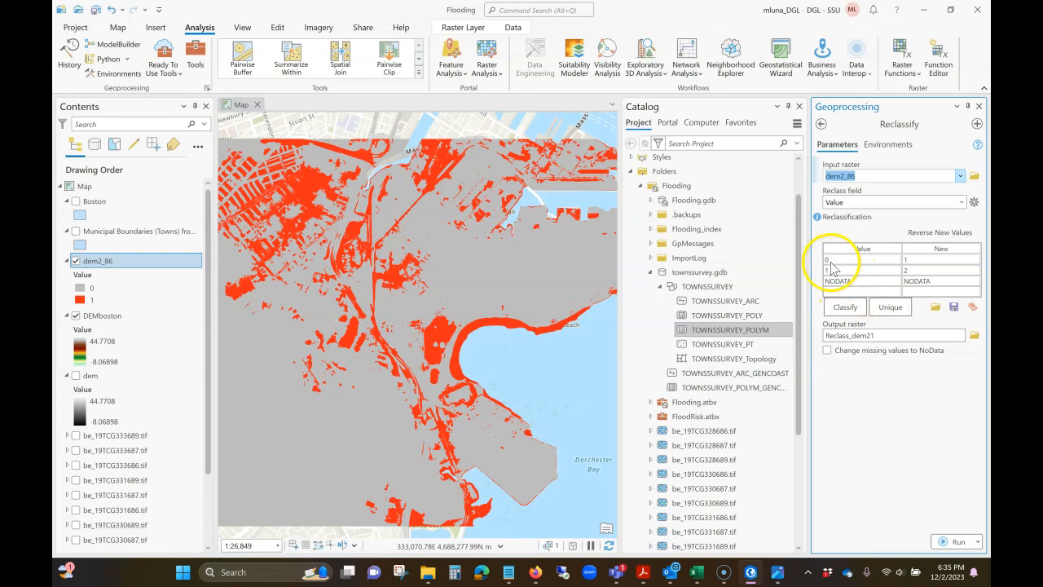
Step: Set the new value for class 0 to NODATA in the reclassification table
click(910, 261)
click(917, 261)
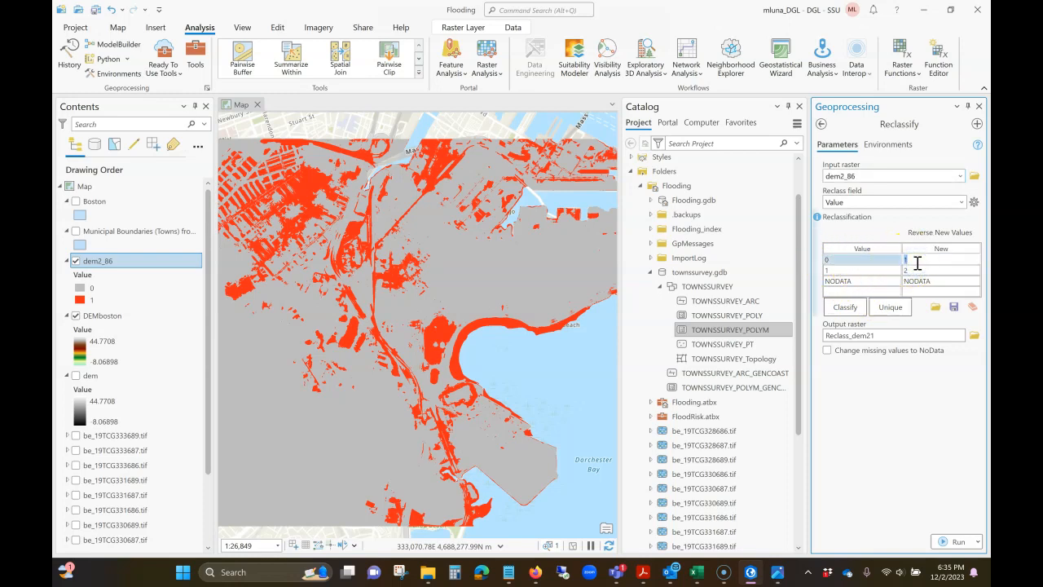
text(NODATA)
Step: Try to set the new value for class 1 to 2.86 in the reclassification table
click(913, 271)
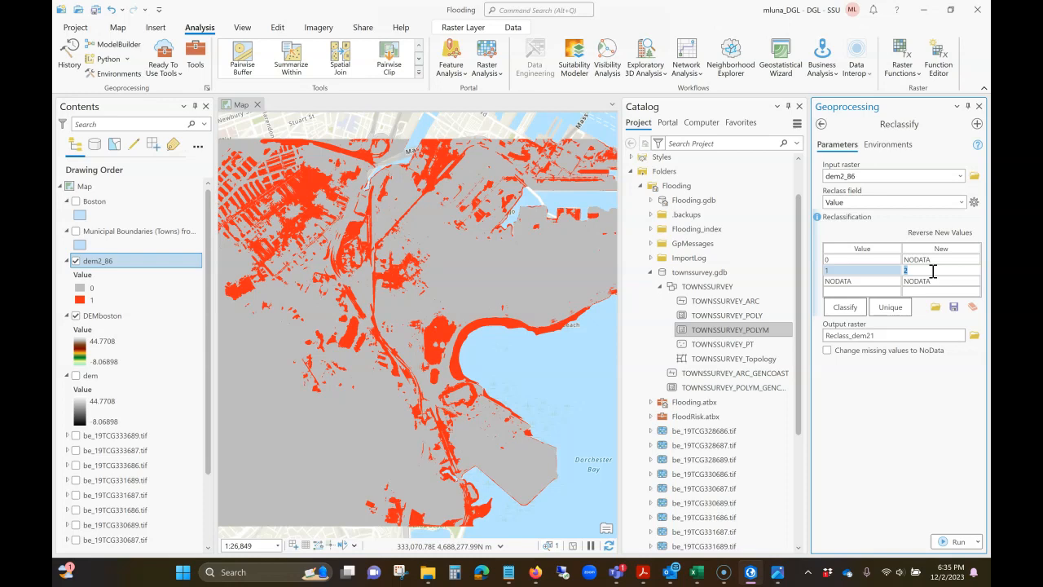
text(2.86)
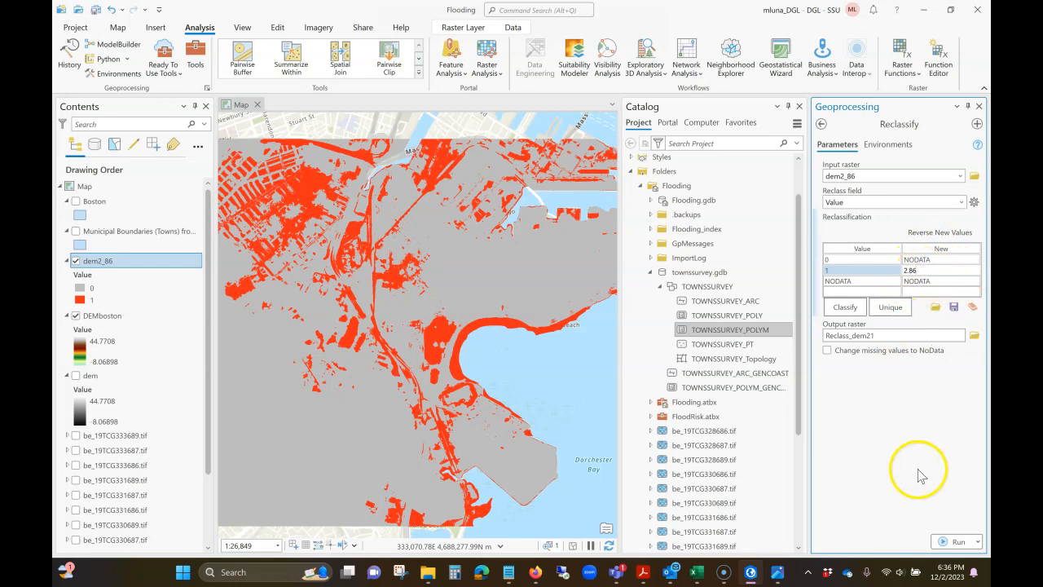
click(920, 434)
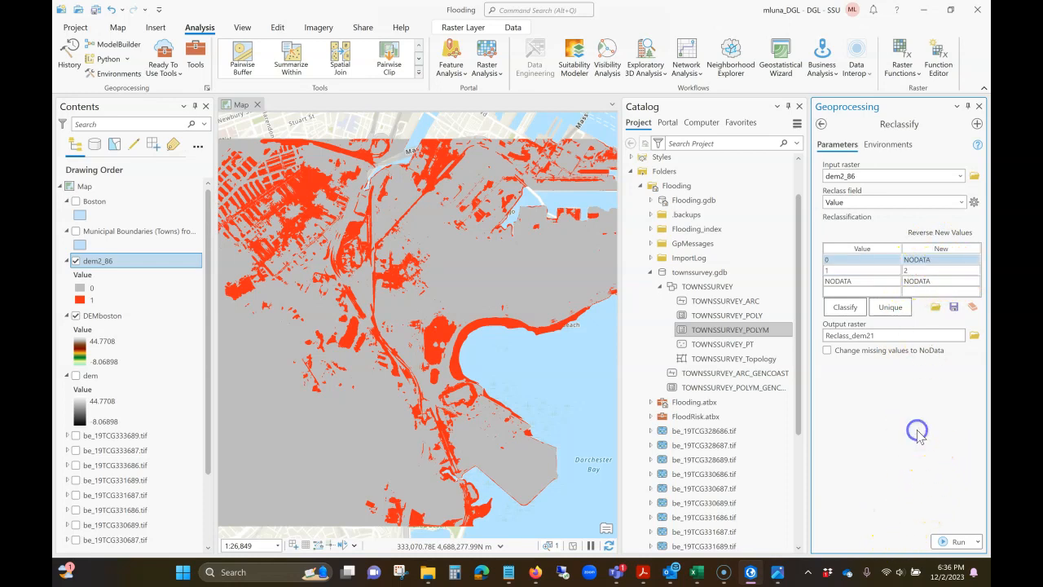
Step: Name the reclassified output raster dem2_86rc in Flooding.gdb and run the Reclassify tool
click(894, 335)
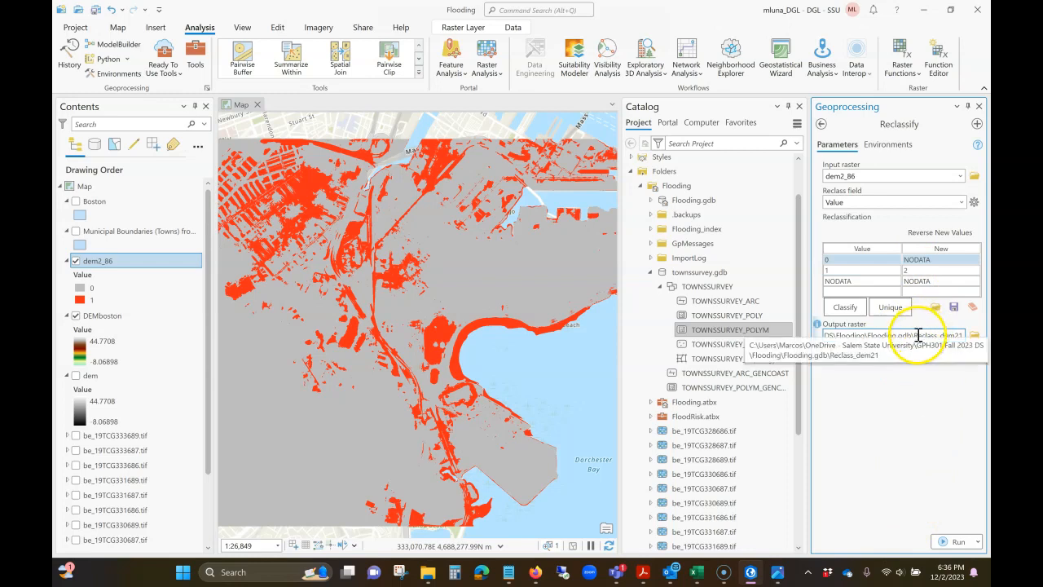
drag(914, 336, 964, 336)
text(d)
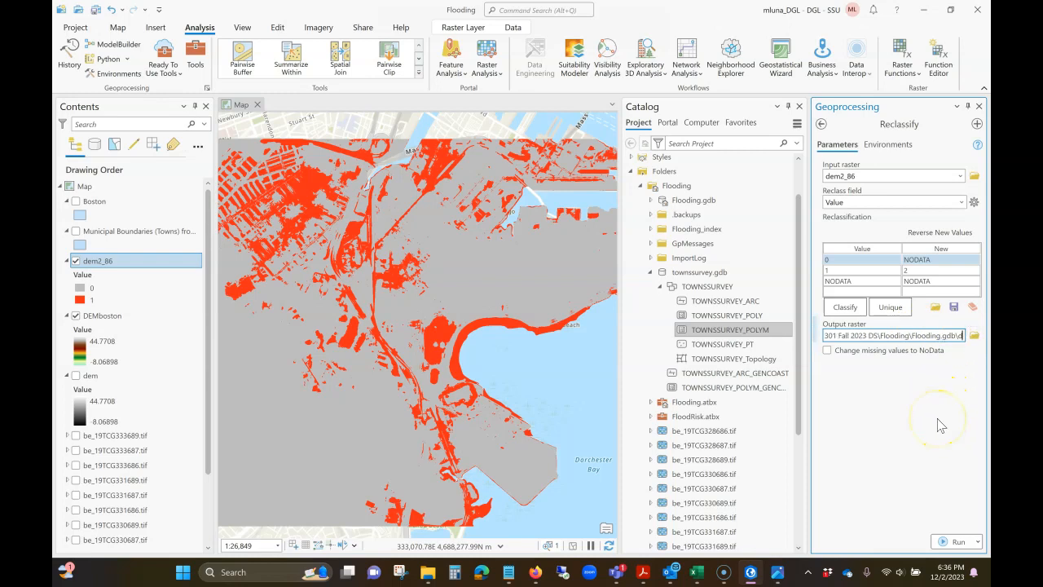
text(em2_)
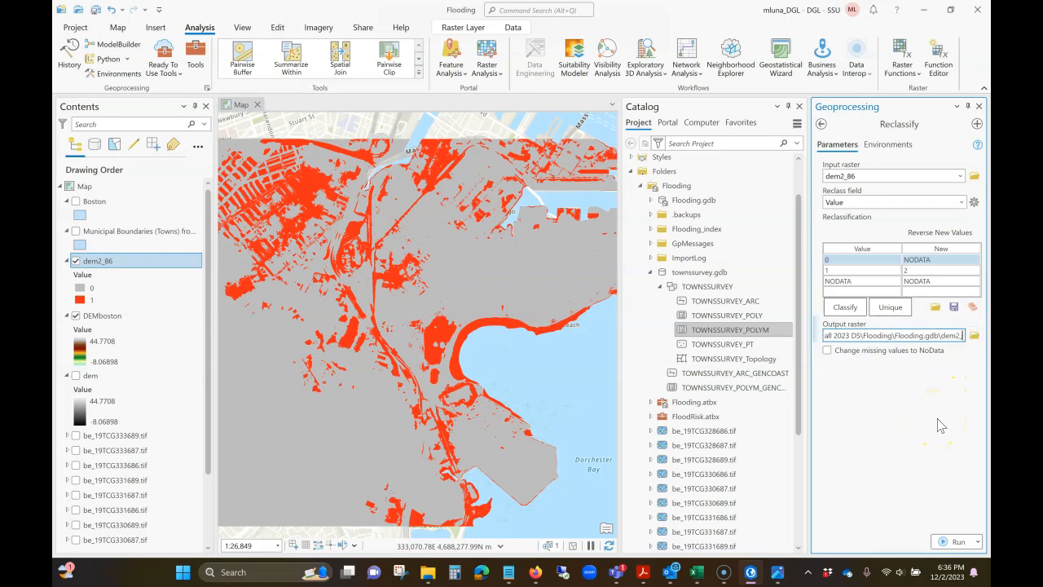
text(86rc)
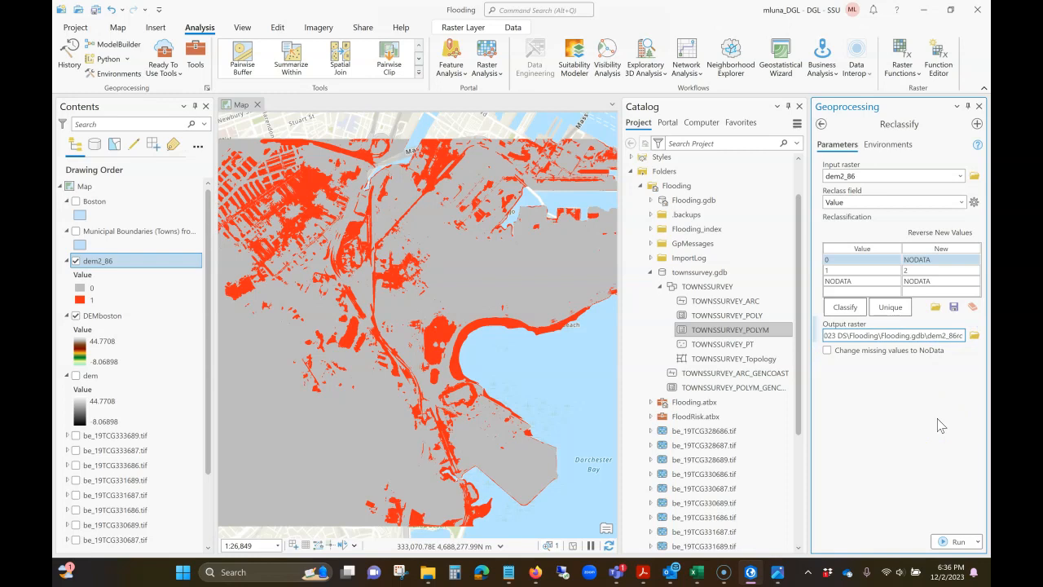
click(938, 423)
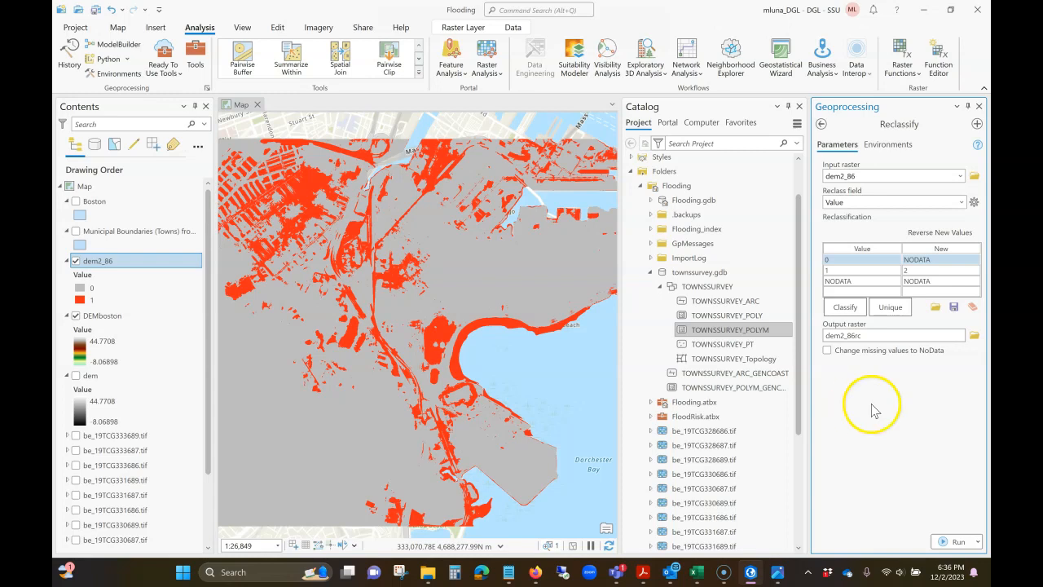
click(948, 543)
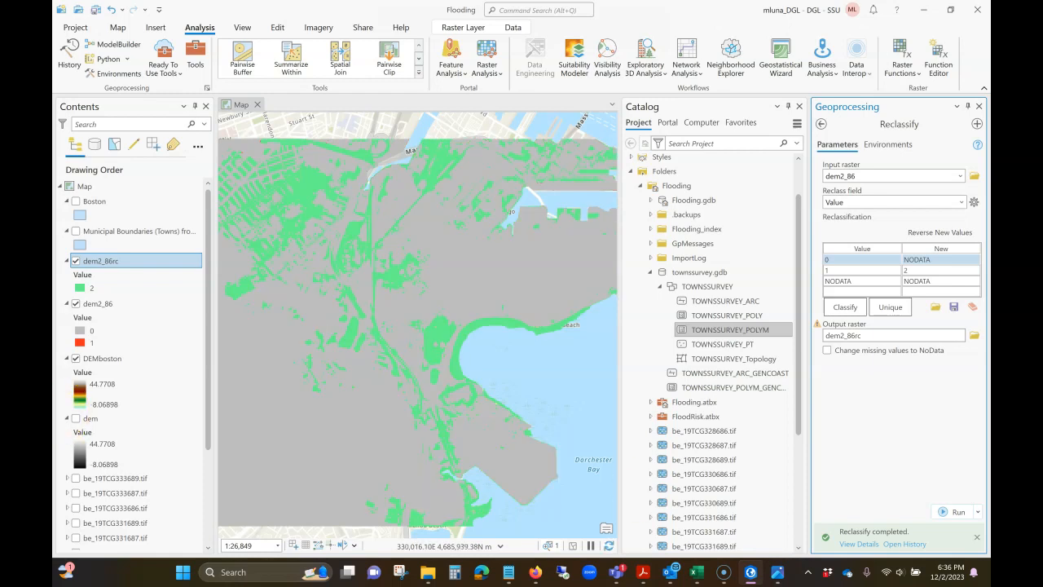
Step: Hide the DEMboston and dem2_86 layers, leaving dem2_86rc displayed over the basemap
click(76, 359)
click(76, 304)
click(138, 334)
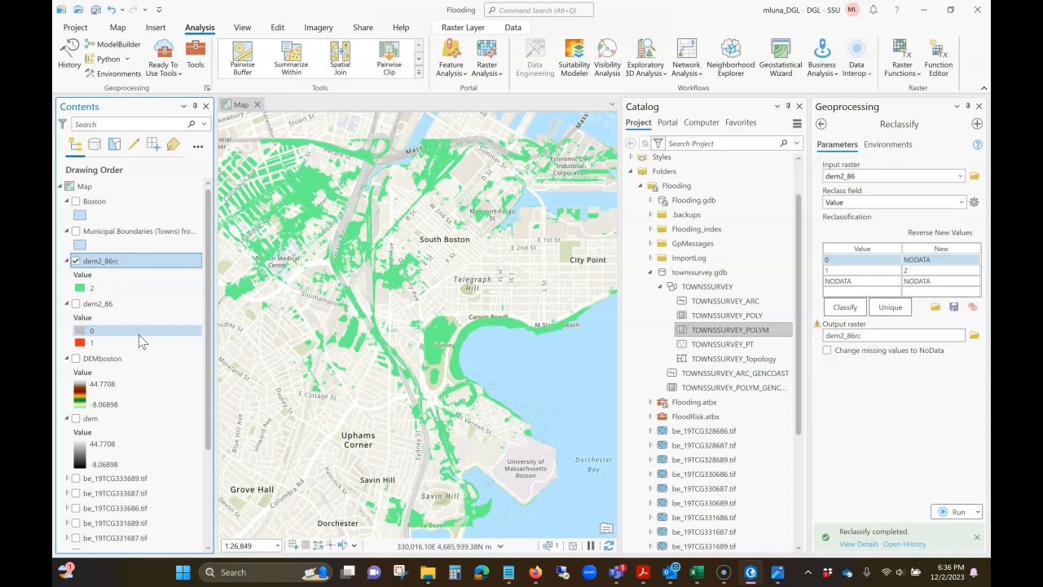
Step: Search the geoprocessing tools for "raster to pol" and open the Raster to Polygon conversion tool
click(362, 372)
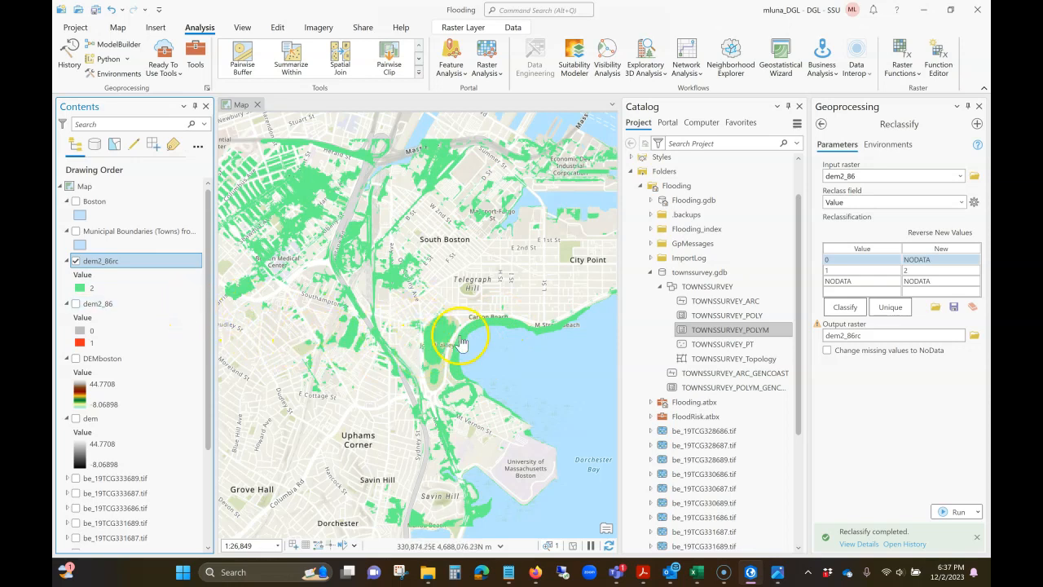
click(822, 124)
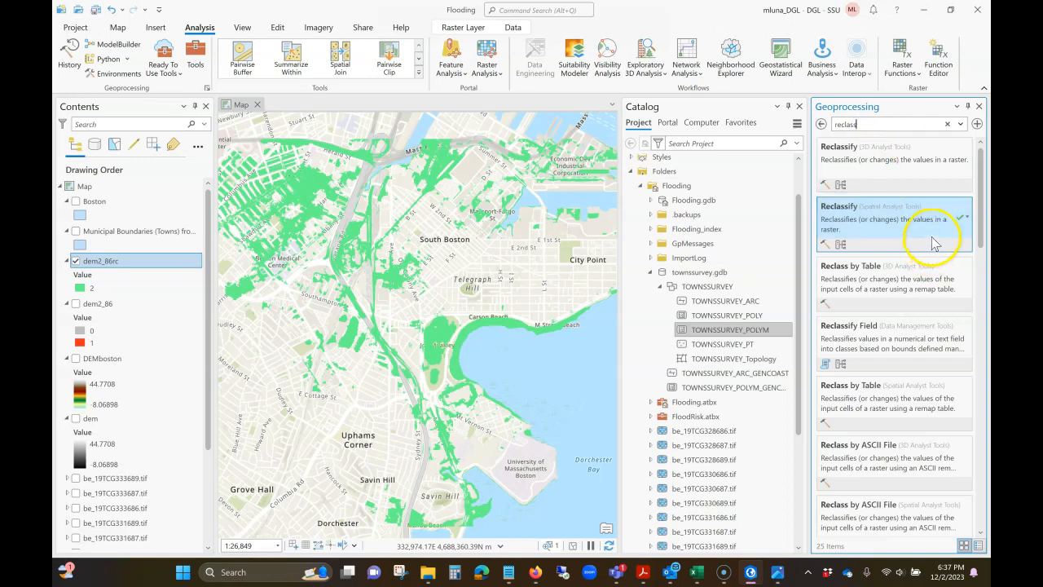
double_click(889, 129)
key(BackSpace)
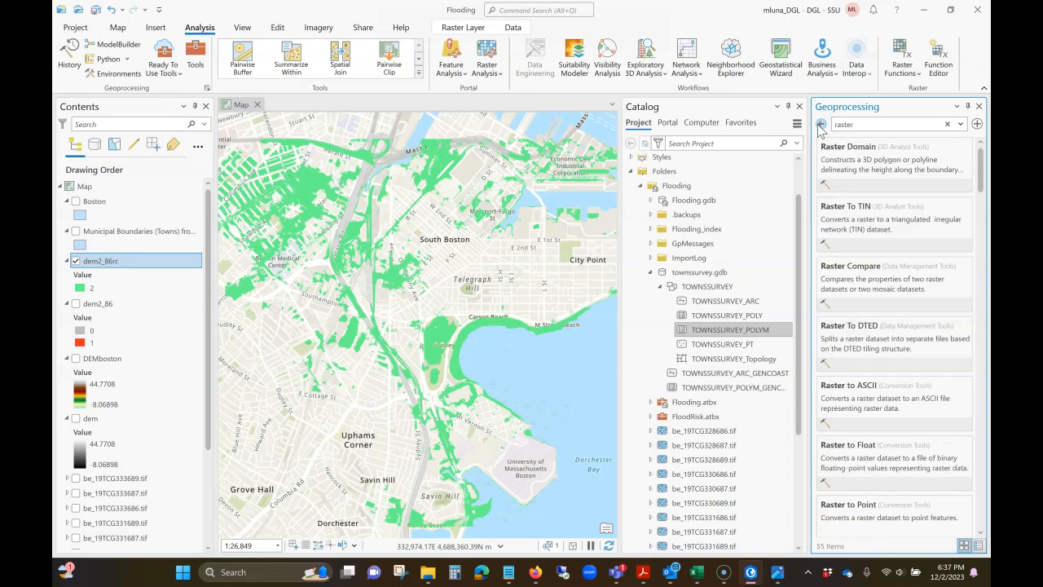
text(raster to o)
key(BackSpace)
text(pol)
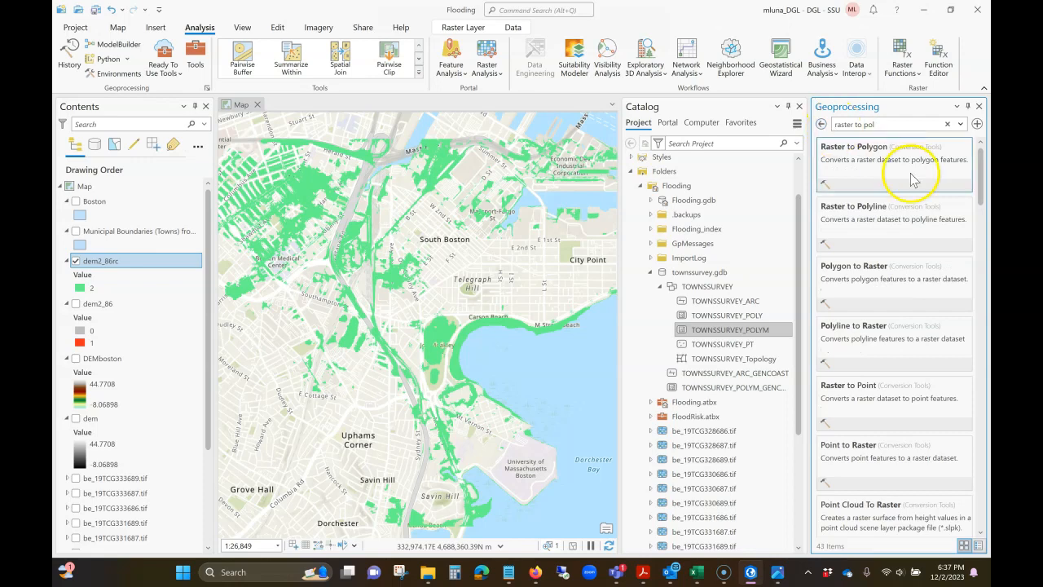
click(871, 167)
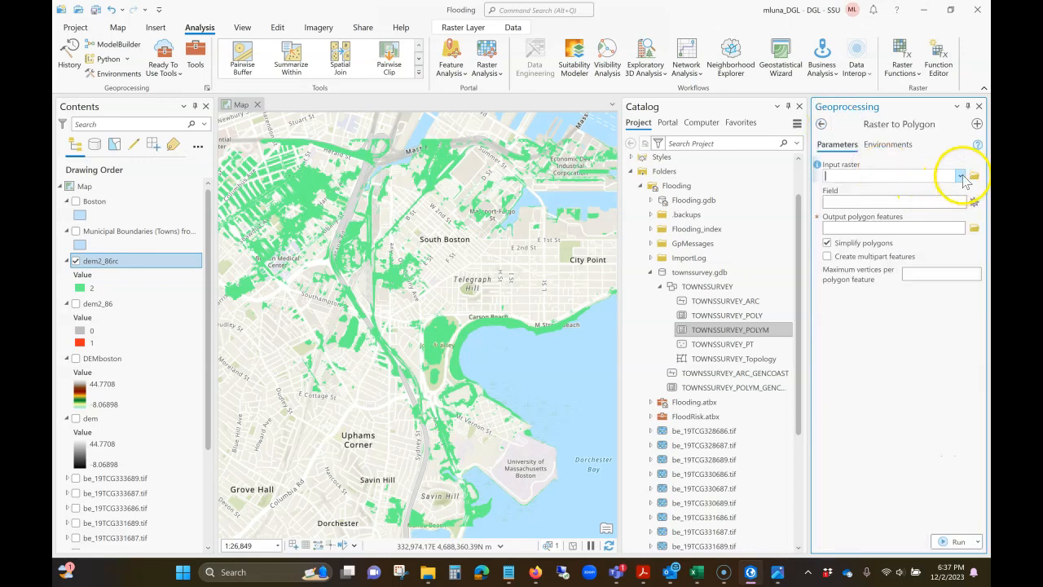
Step: Convert dem2_86rc to polygons on the Value field, naming the output lt2_86 in Flooding.gdb, with simplified polygons
click(961, 176)
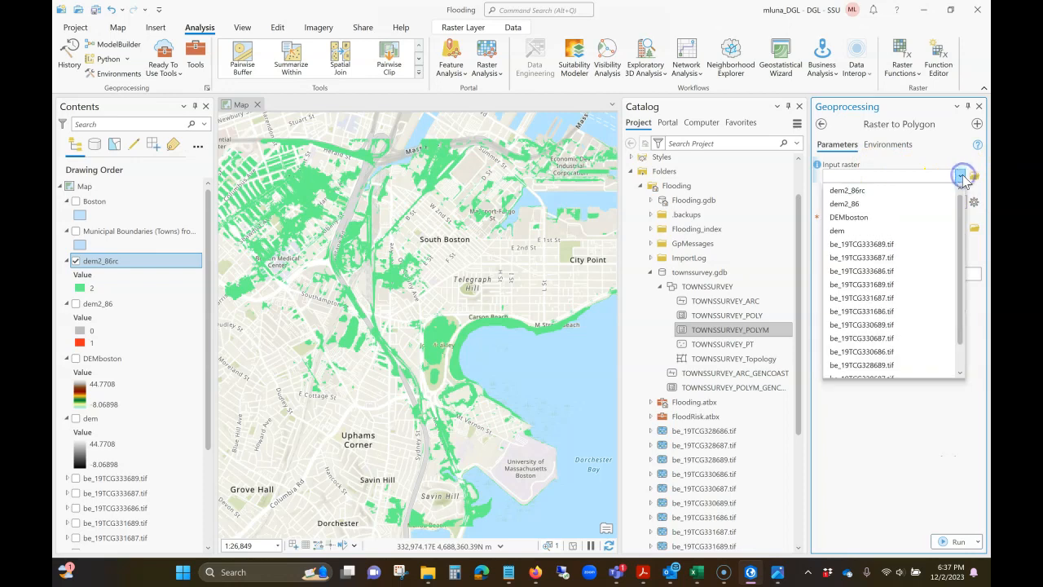
click(858, 194)
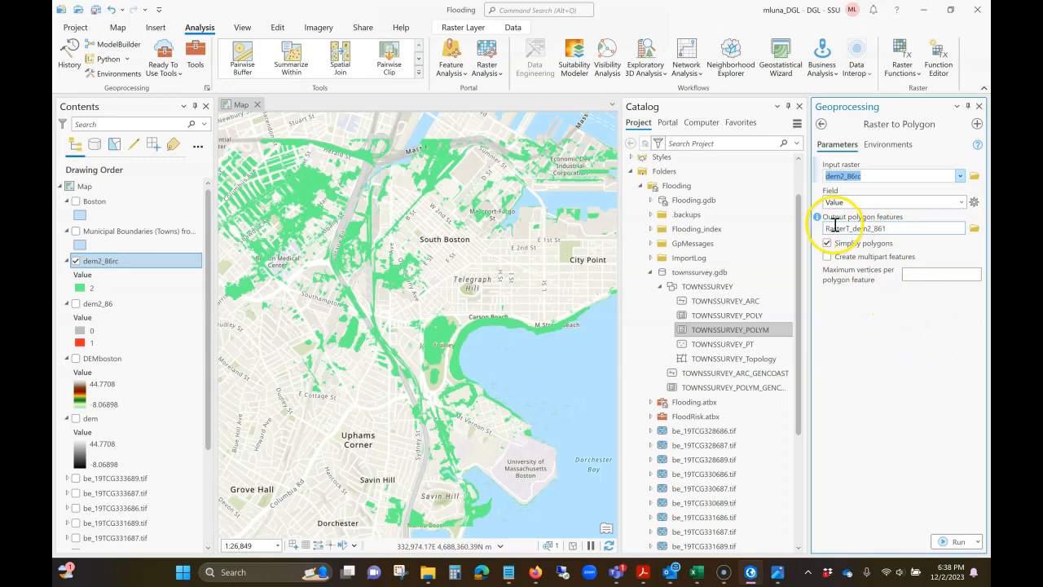
click(908, 231)
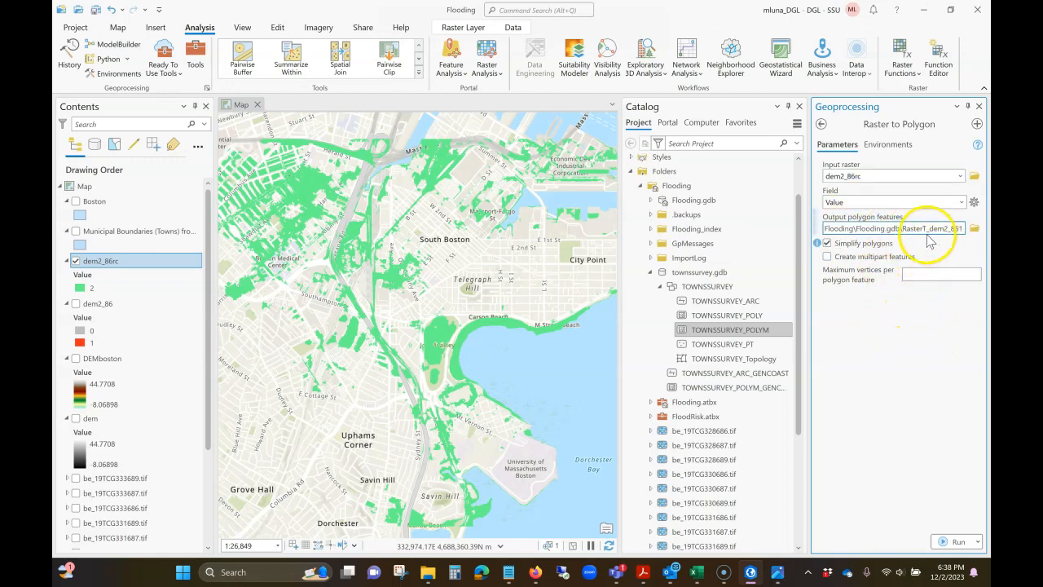
drag(903, 229, 966, 231)
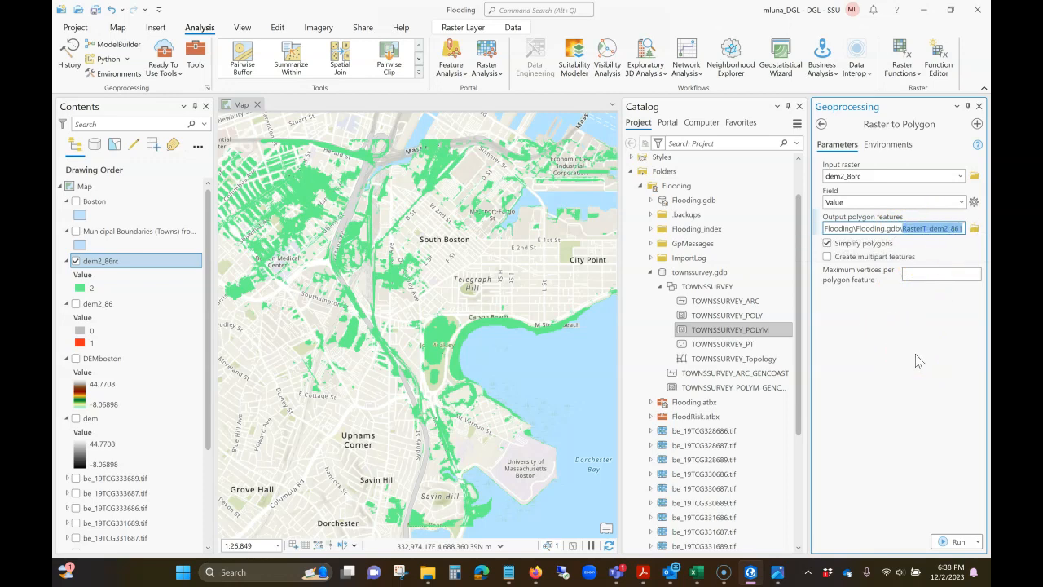
key(BackSpace)
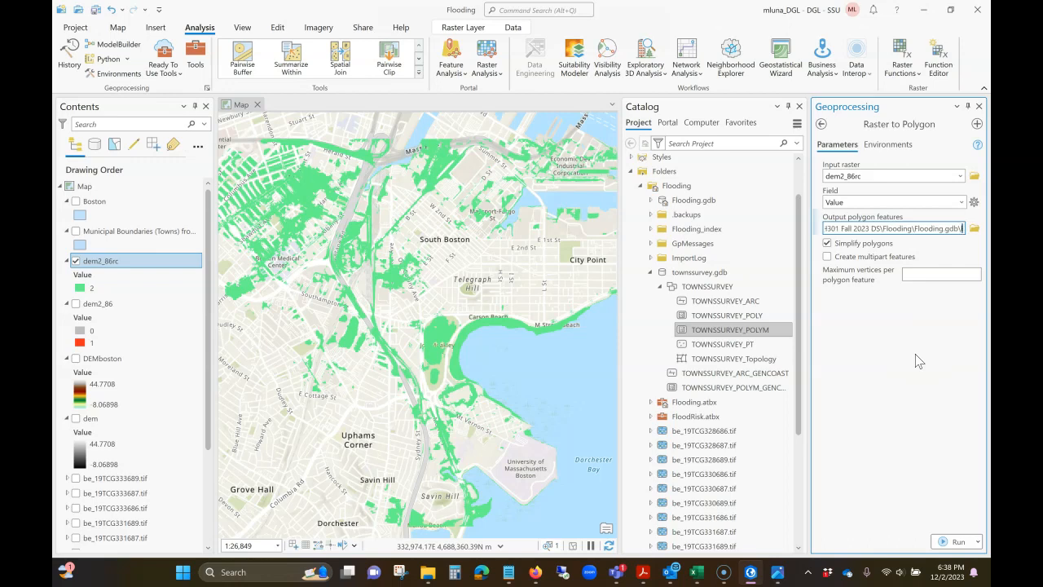
text(lt2_86)
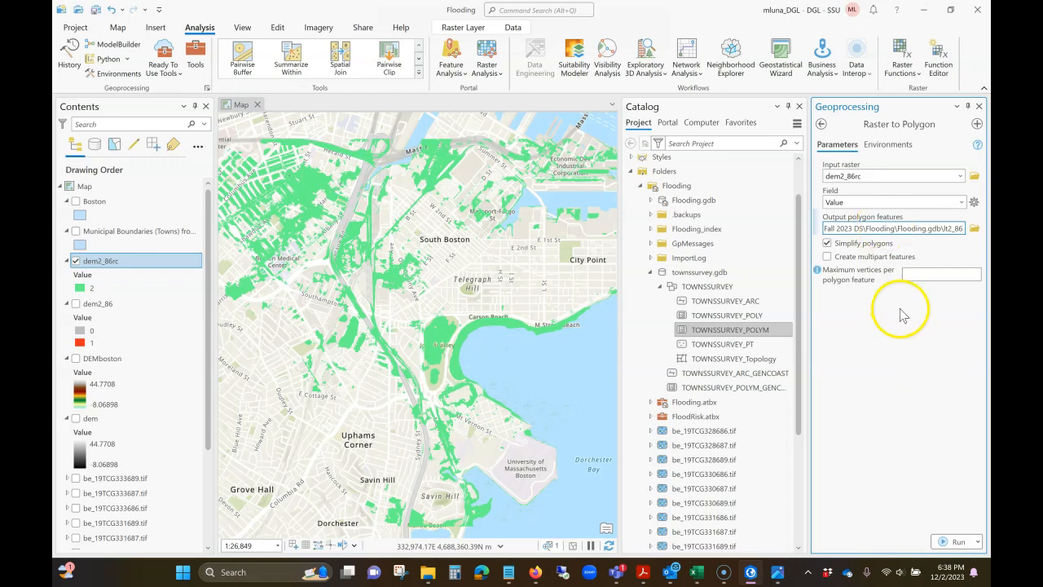
click(931, 363)
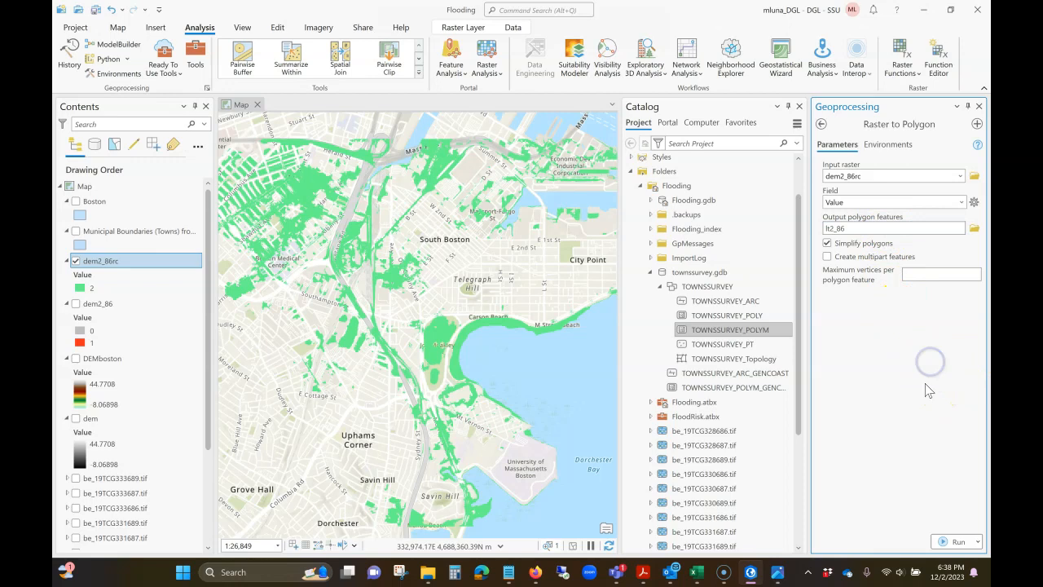
click(944, 542)
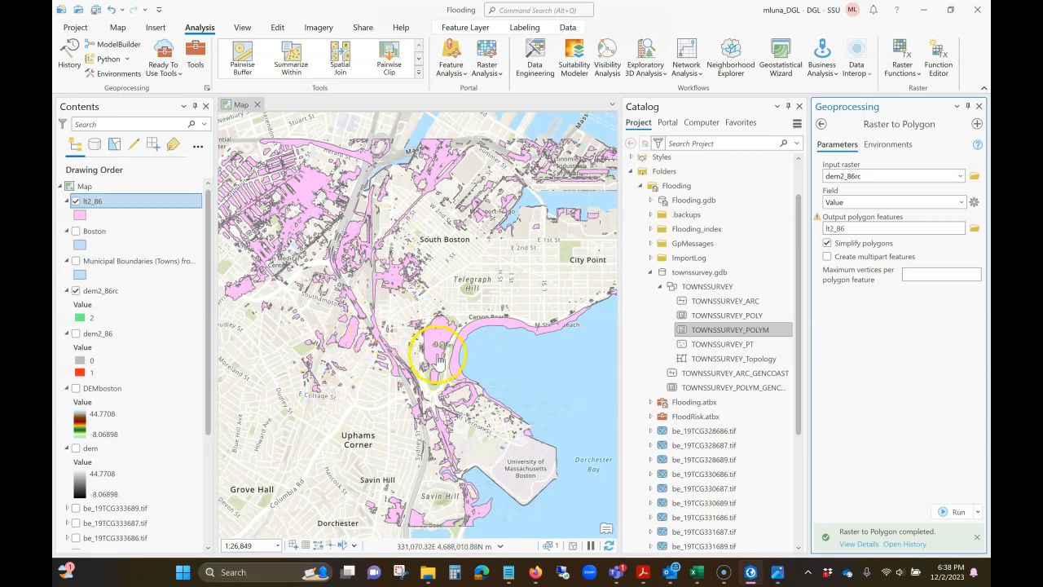
Step: Hide the dem2_86rc layer and add the TOWNSSURVEY_ARC feature class from townssurvey.gdb to the map
click(76, 202)
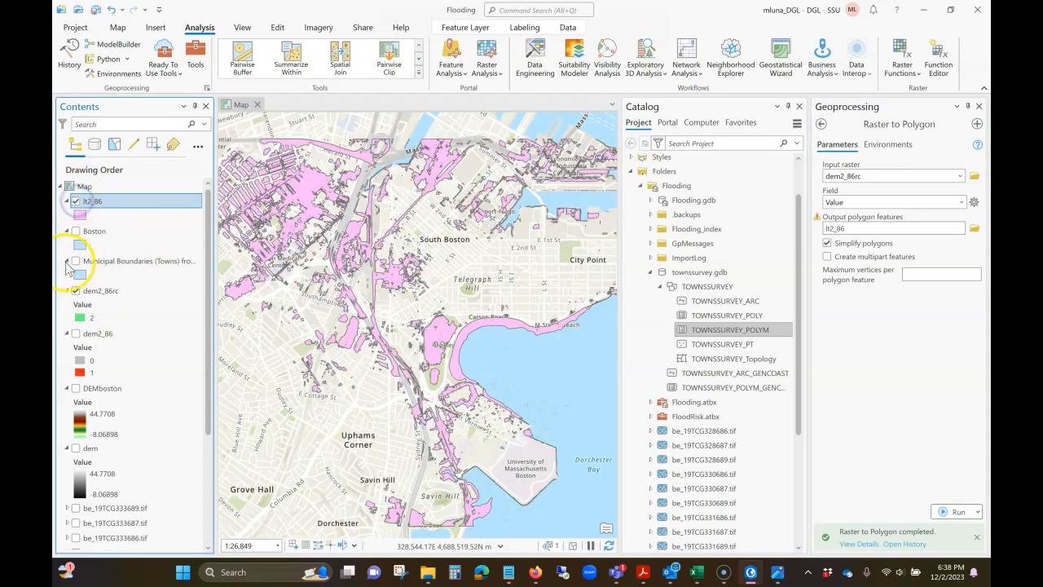
click(76, 290)
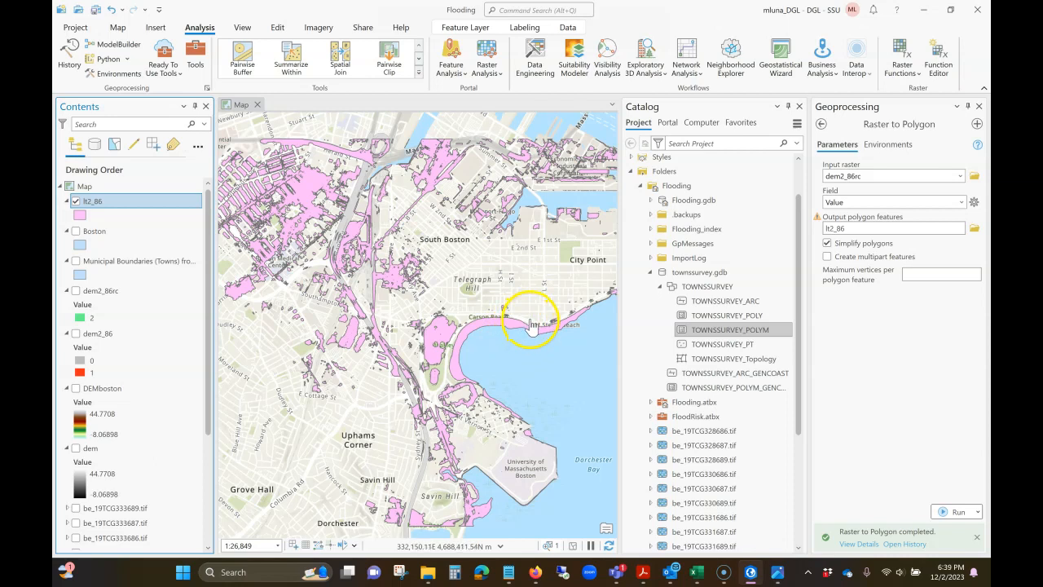
click(748, 302)
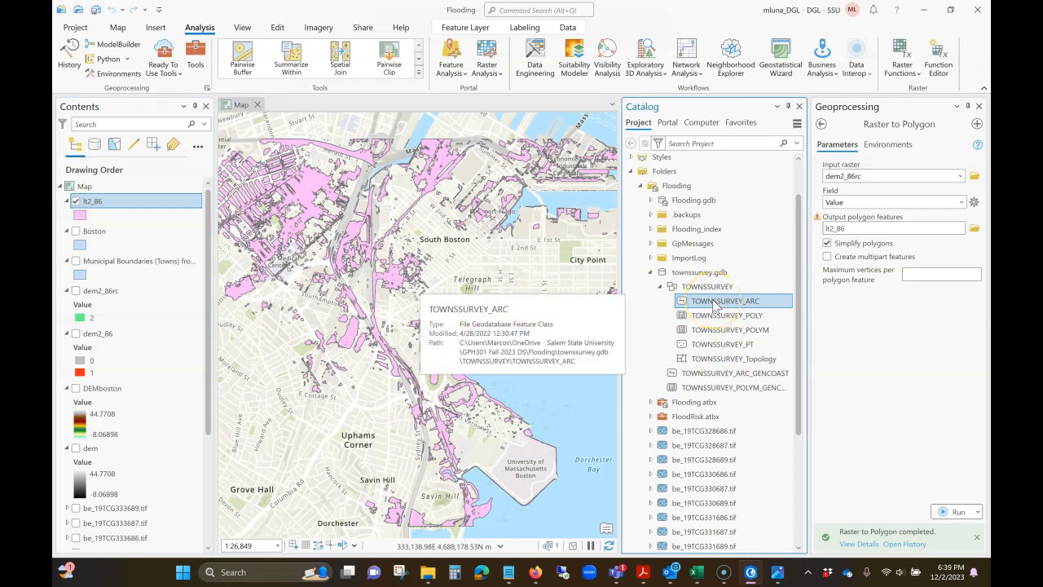
drag(715, 304, 523, 271)
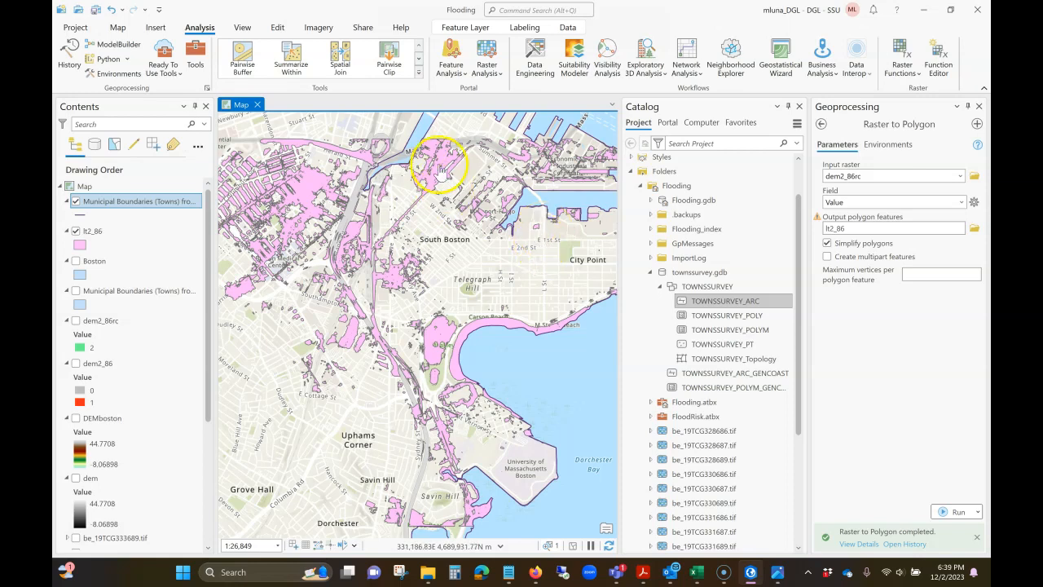
Step: Set up Select By Location with lt2_86 as input, intersecting the Municipal Boundaries (Towns) from Survey Points (Lines) layer
click(124, 32)
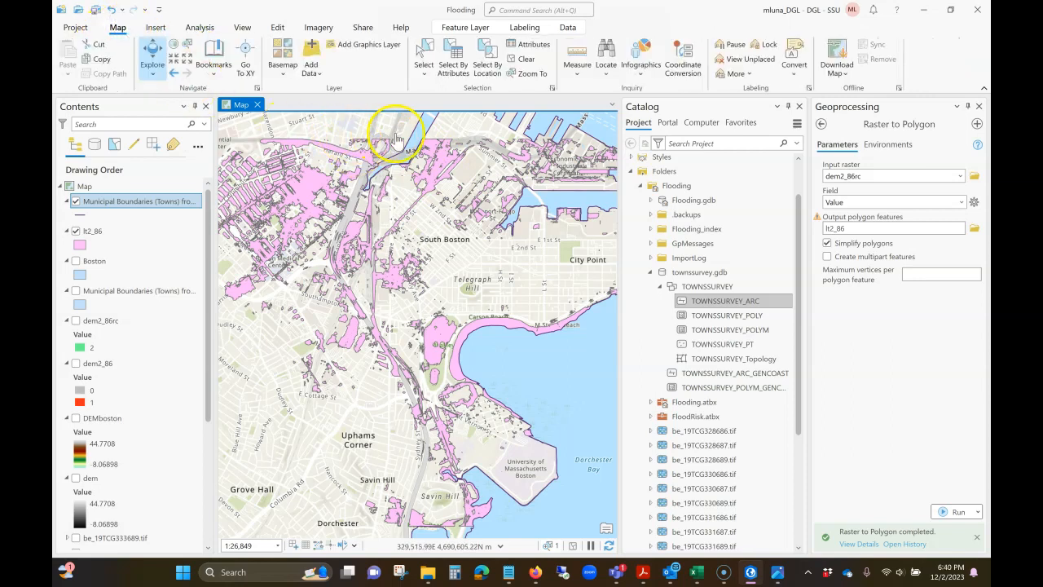
click(488, 64)
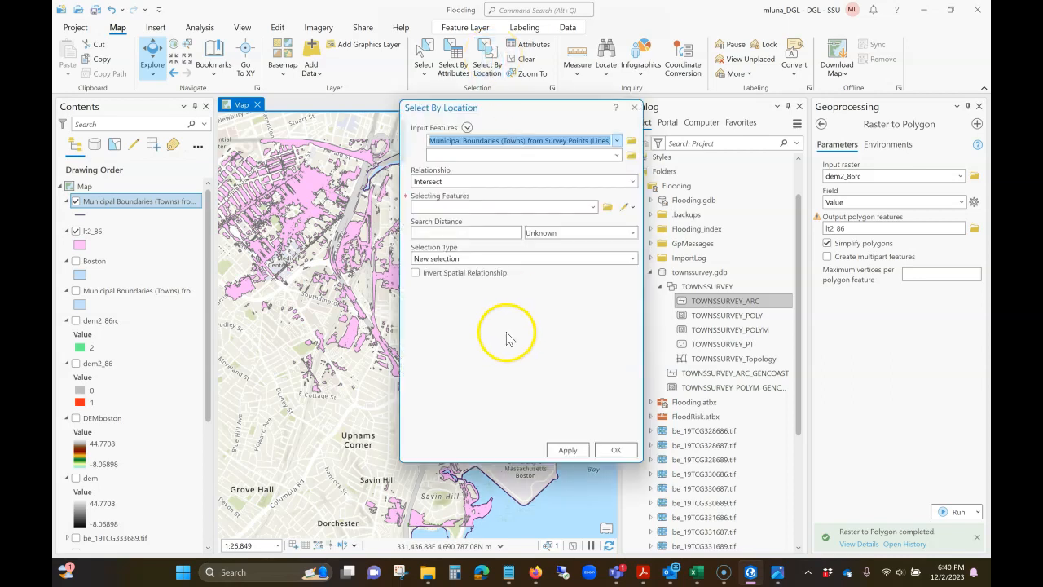
click(617, 142)
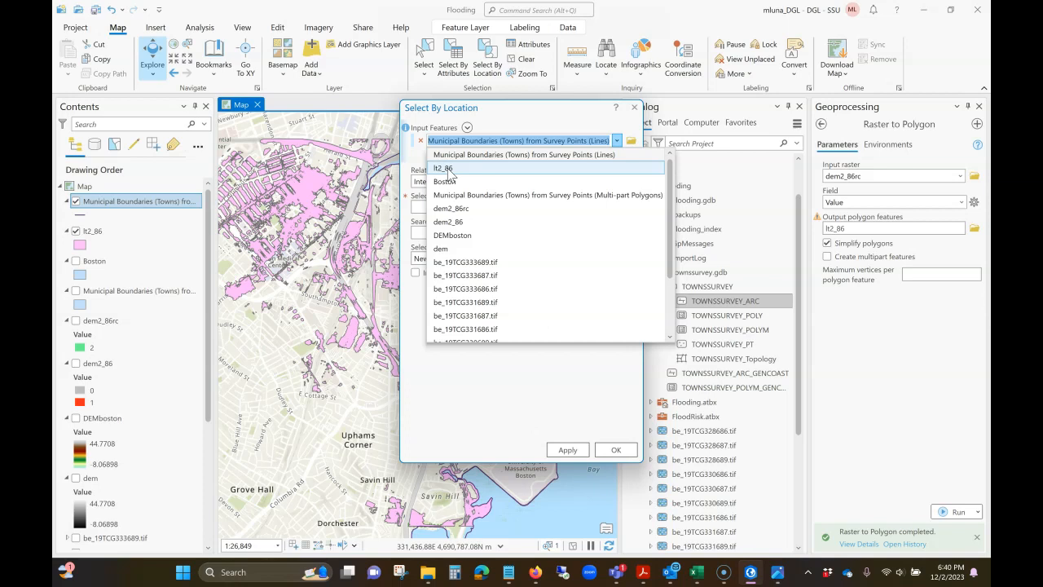
click(447, 171)
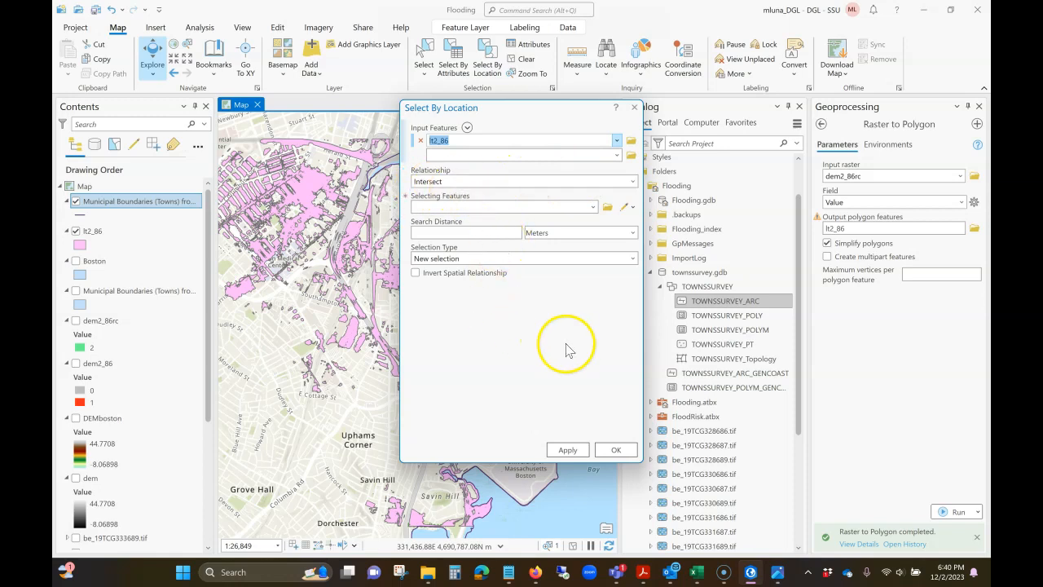
click(592, 206)
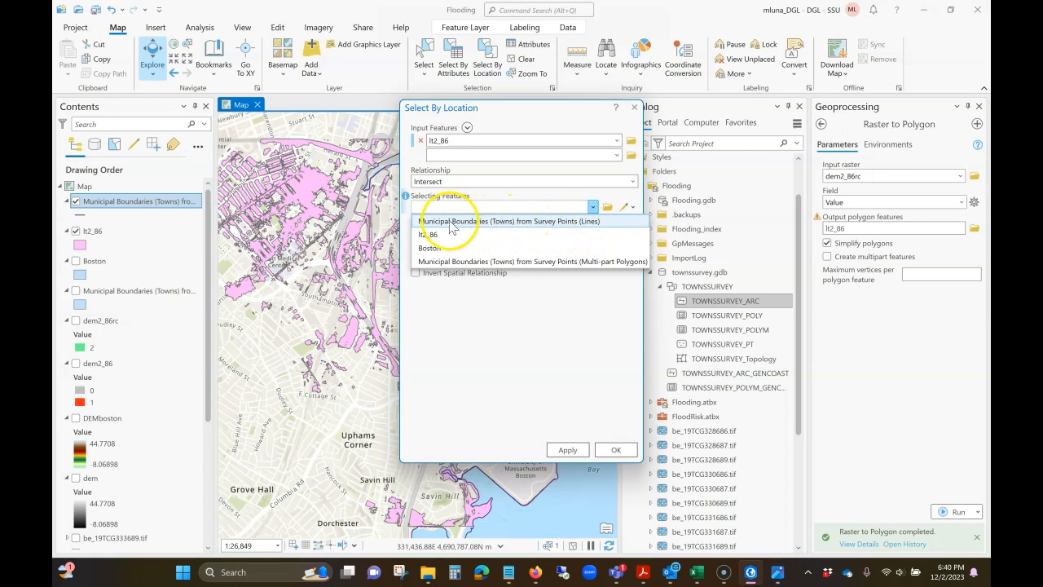
click(572, 221)
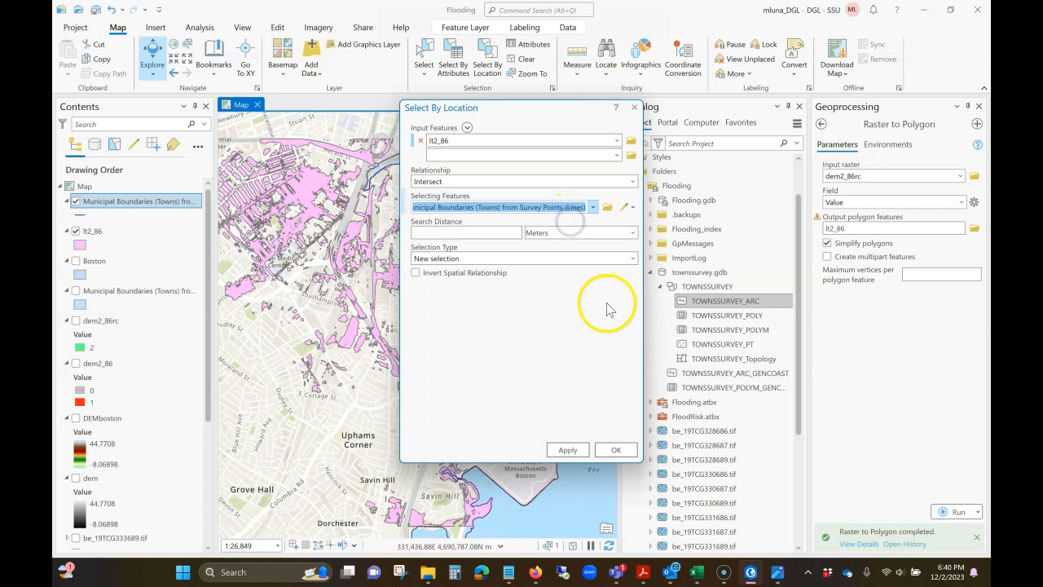
Step: Set the search distance to 1 meter, invert the spatial relationship and make the new selection
click(512, 234)
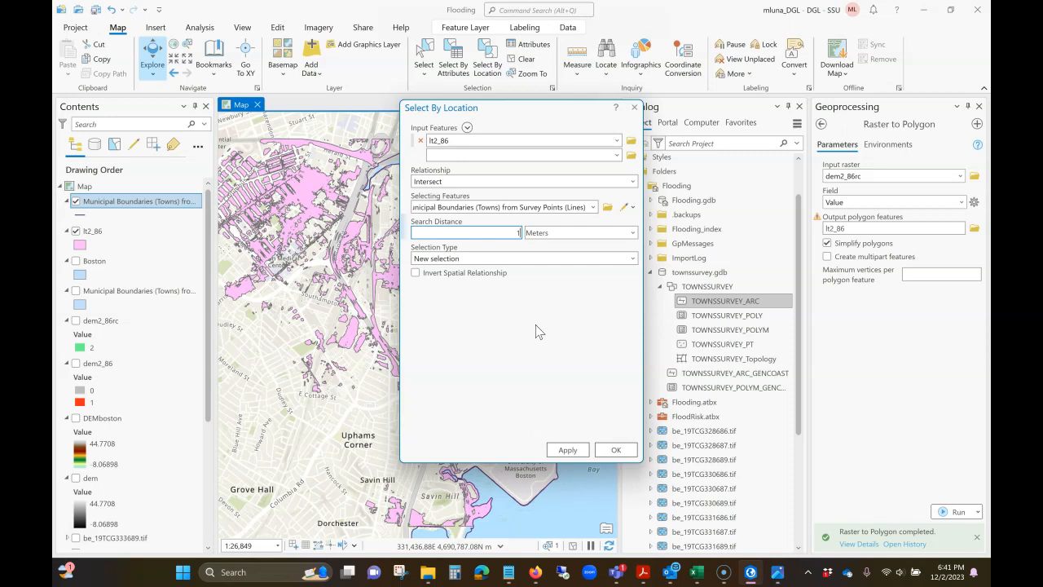
click(416, 274)
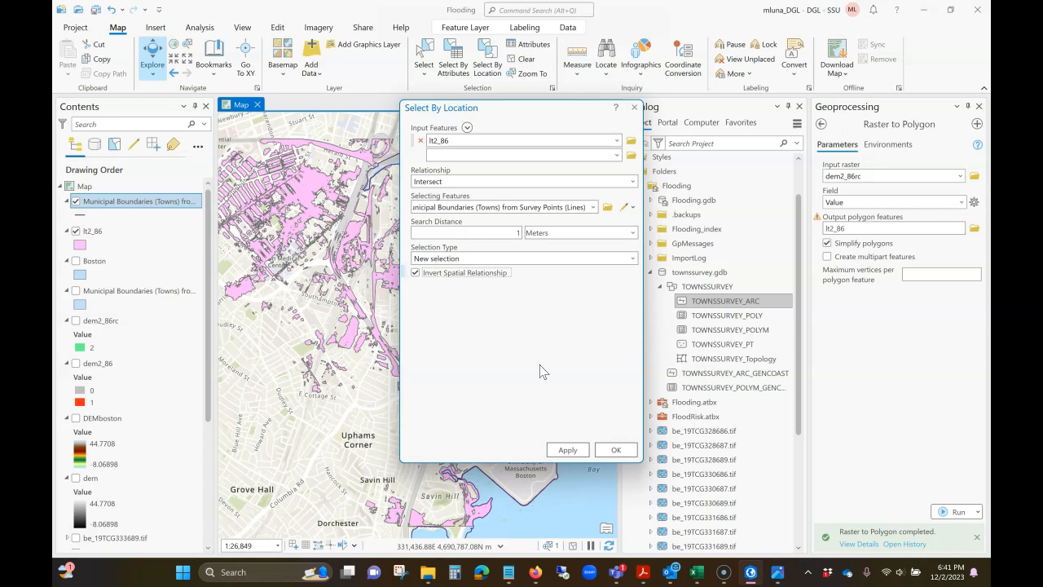
click(616, 453)
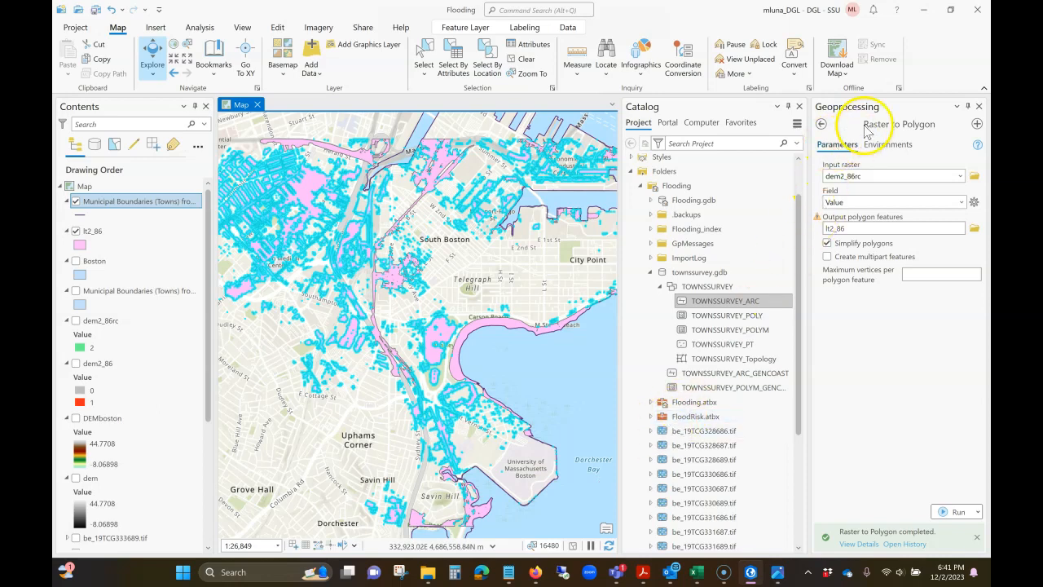
Step: Delete the selected lt2_86 polygons by running the Delete Features tool on the selected records
click(824, 126)
drag(915, 124, 838, 123)
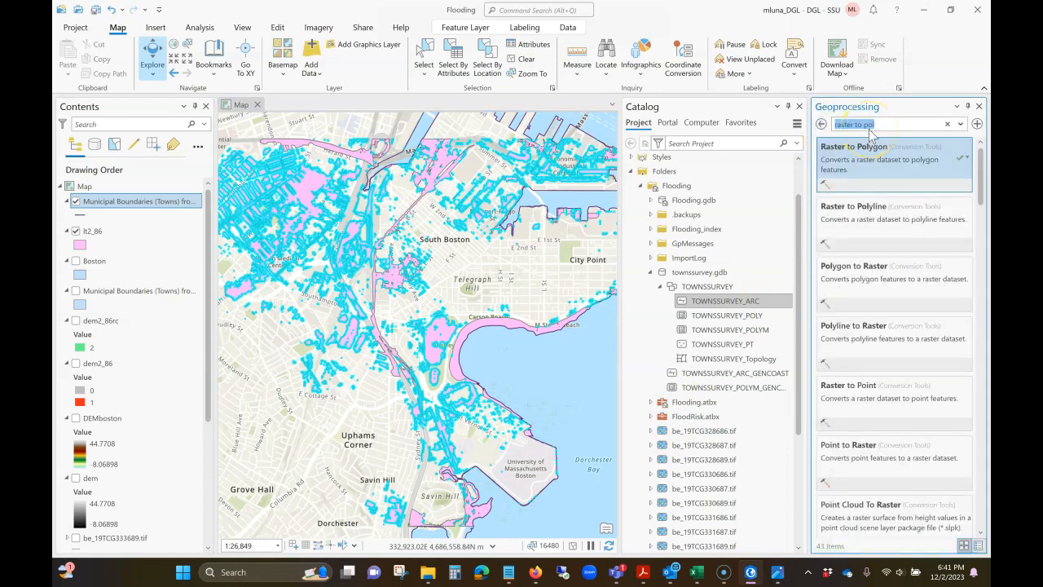
text(delete)
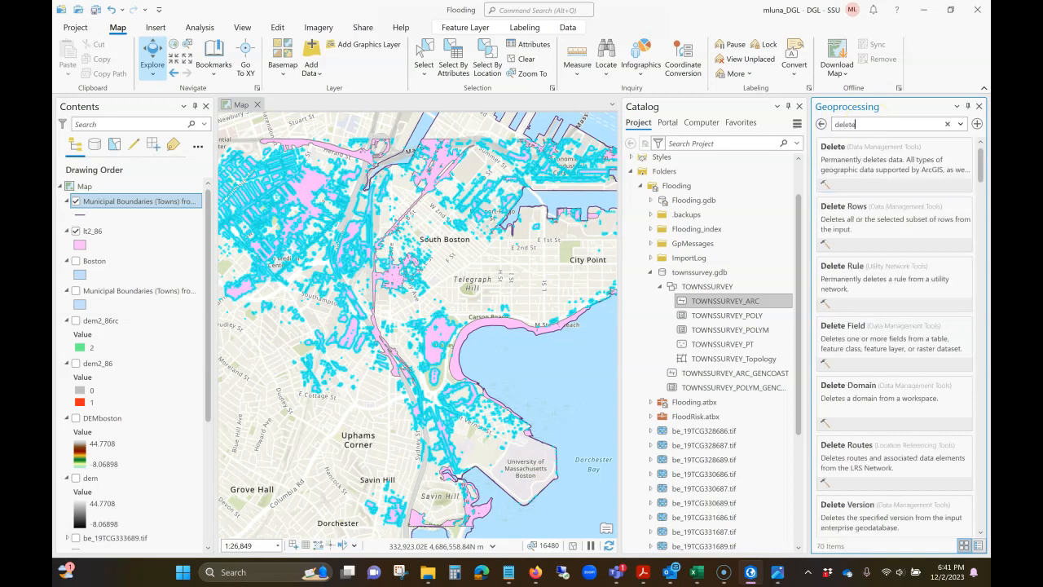
text( fe)
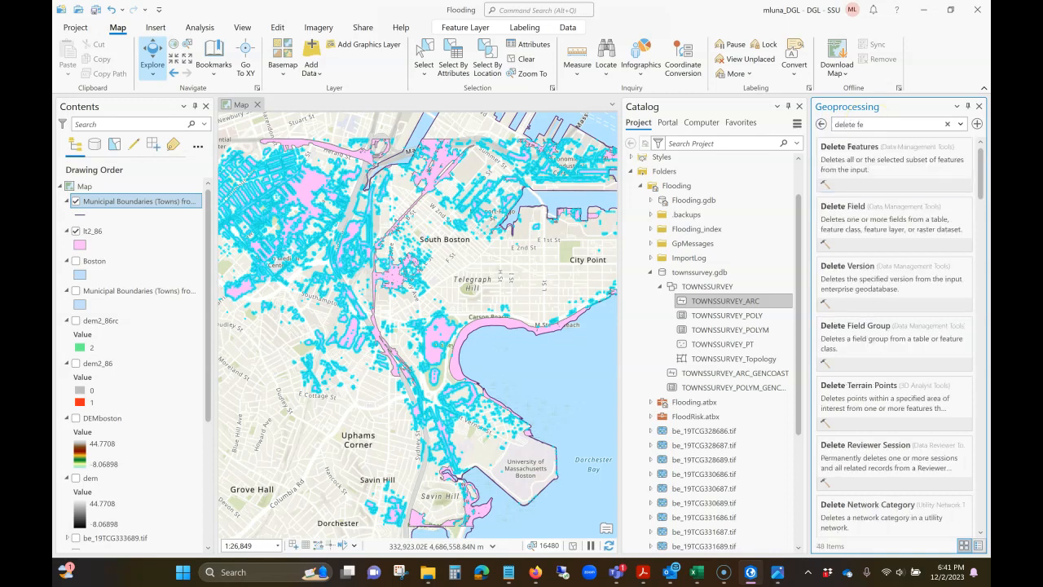
click(864, 155)
click(963, 194)
click(874, 194)
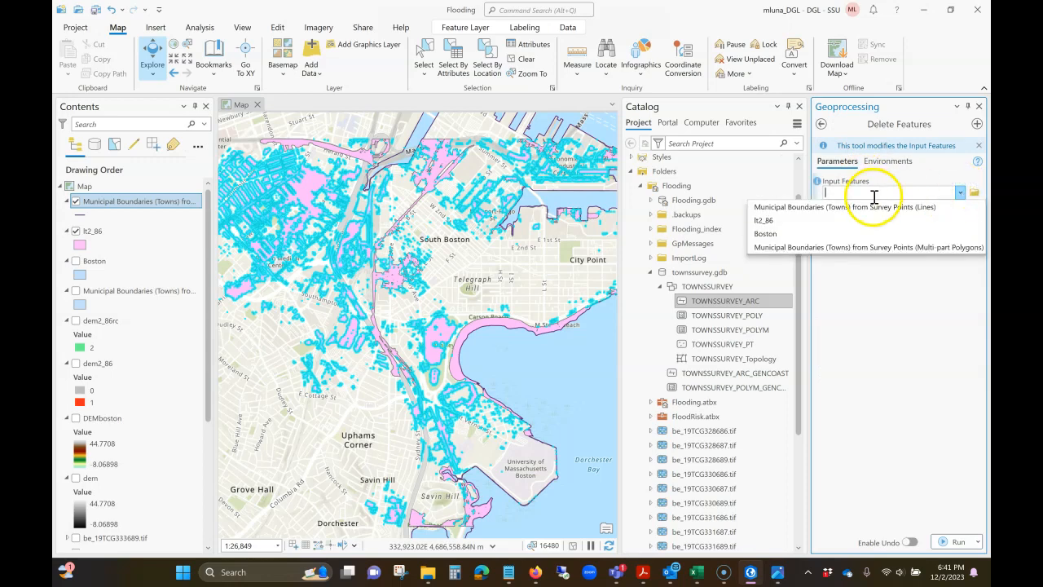
click(767, 225)
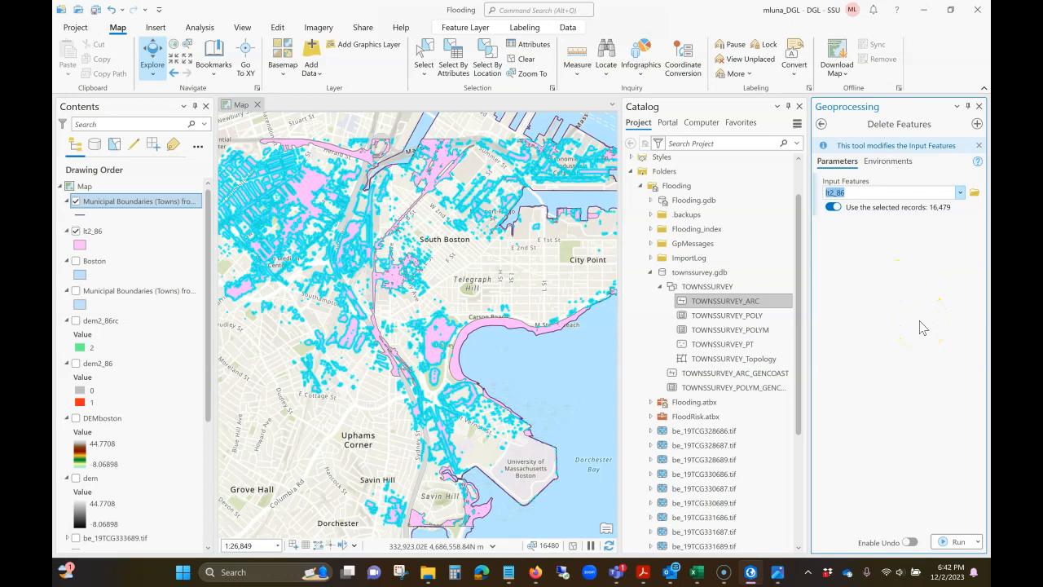
click(947, 541)
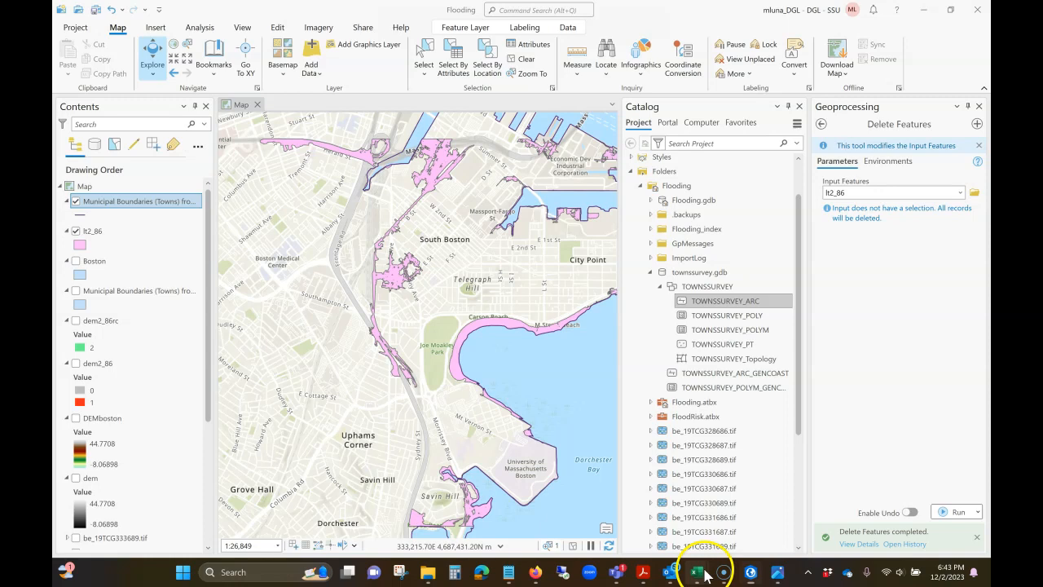
Step: Switch to the Excel workbook, check the moderate flood threshold in cell M1 of FloodRisk (2), and return to ArcGIS Pro
mouse_move(697, 562)
click(665, 526)
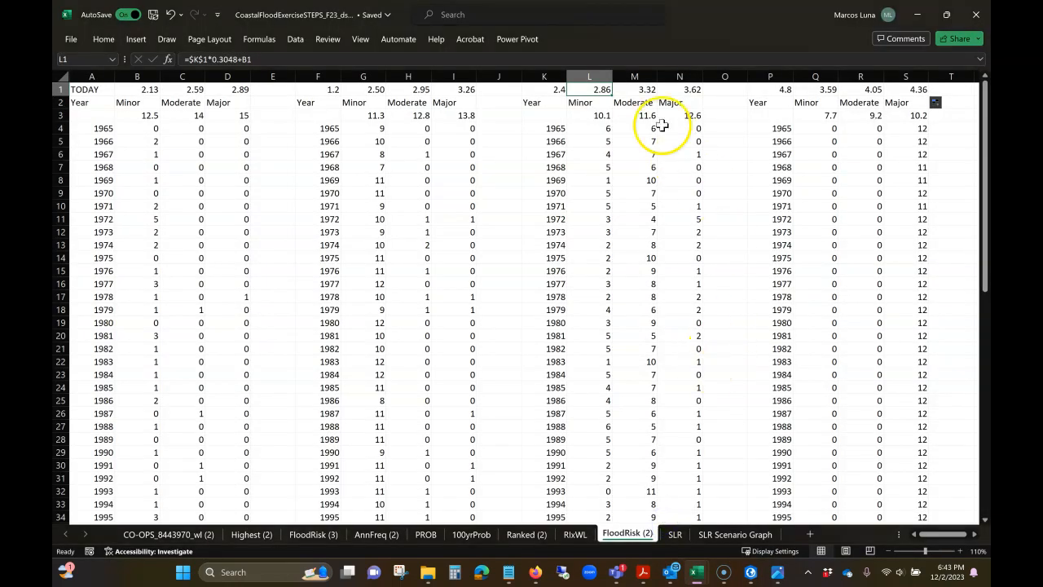
click(644, 88)
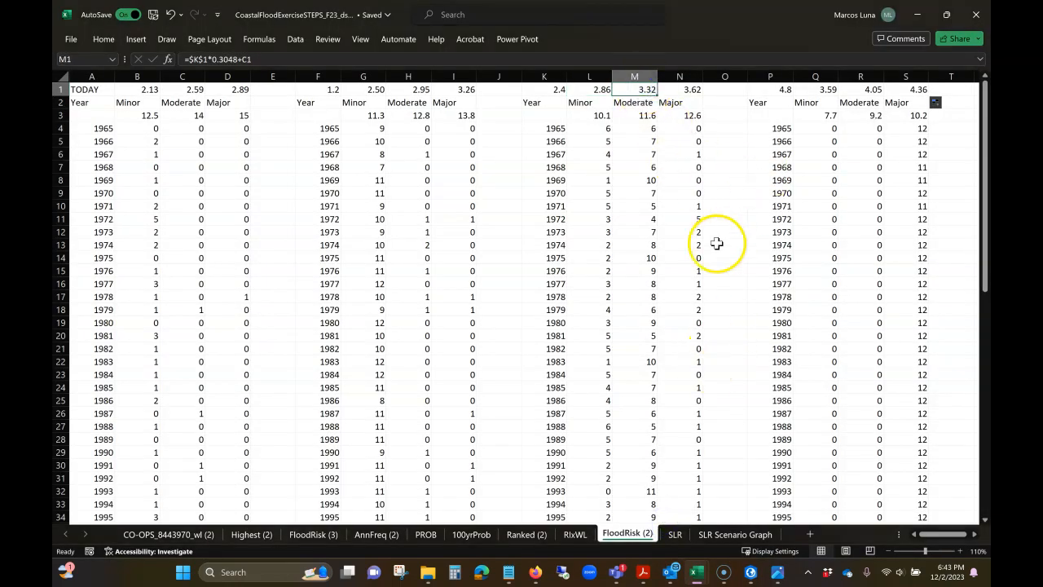
click(917, 23)
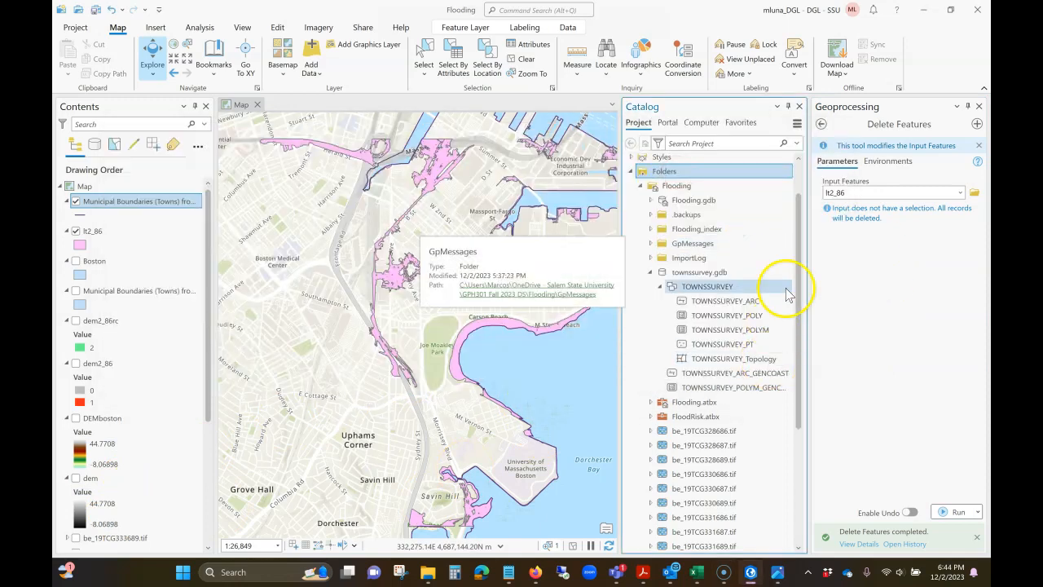
Step: Examine the contents of FloodRisk.gdb in the project folders, and switch to the Excel workbook's FloodRisk (2) sheet
scroll(656, 390, down, 10)
click(651, 353)
scroll(663, 354, down, 3)
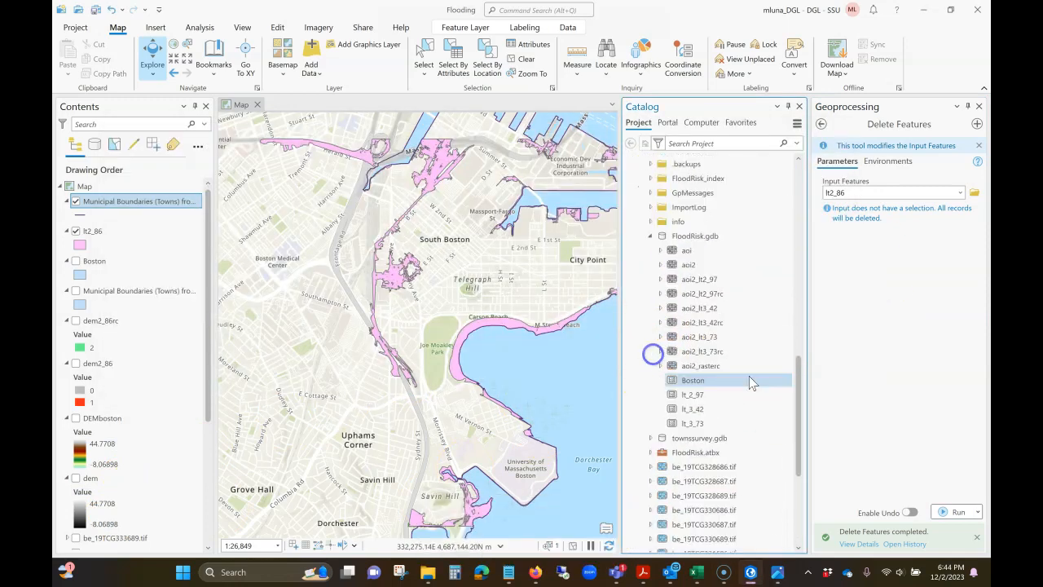
click(697, 572)
click(770, 512)
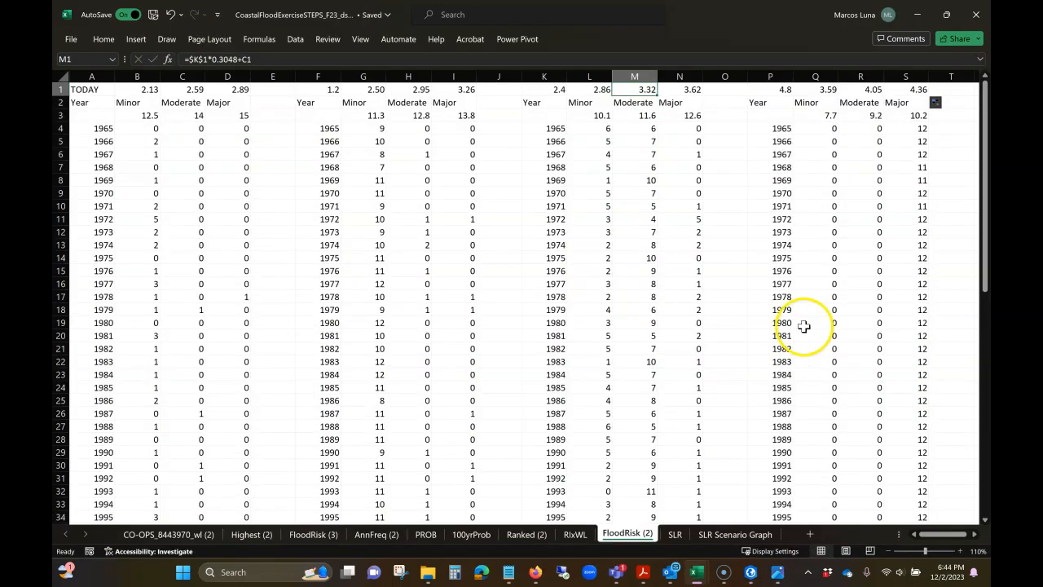
Step: Switch to Firefox, look up the "feet to meters" conversion on Google, and return to the Excel workbook
mouse_move(536, 572)
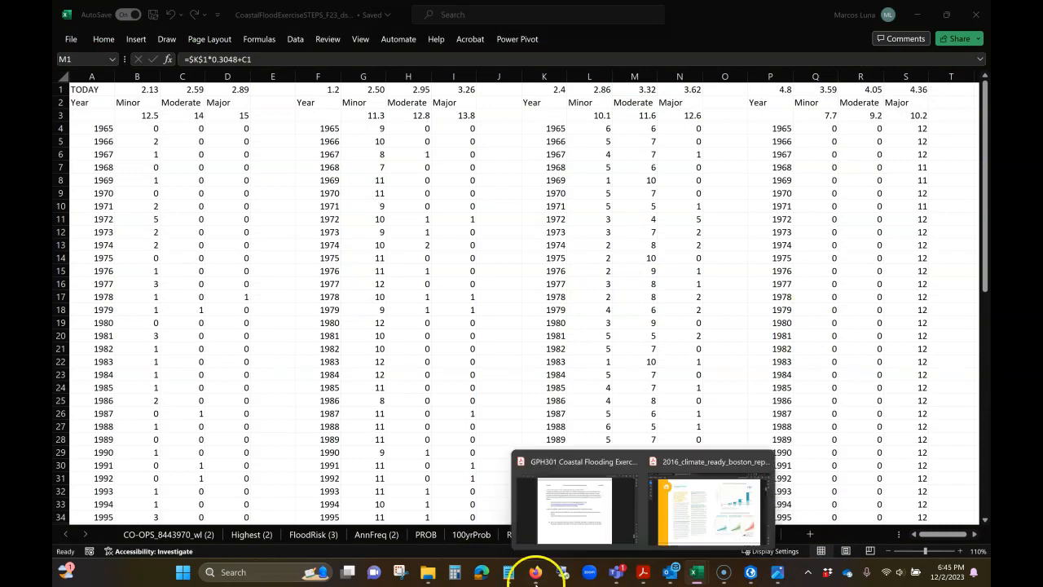
click(578, 508)
click(846, 13)
click(517, 199)
text(feet to meters)
click(335, 161)
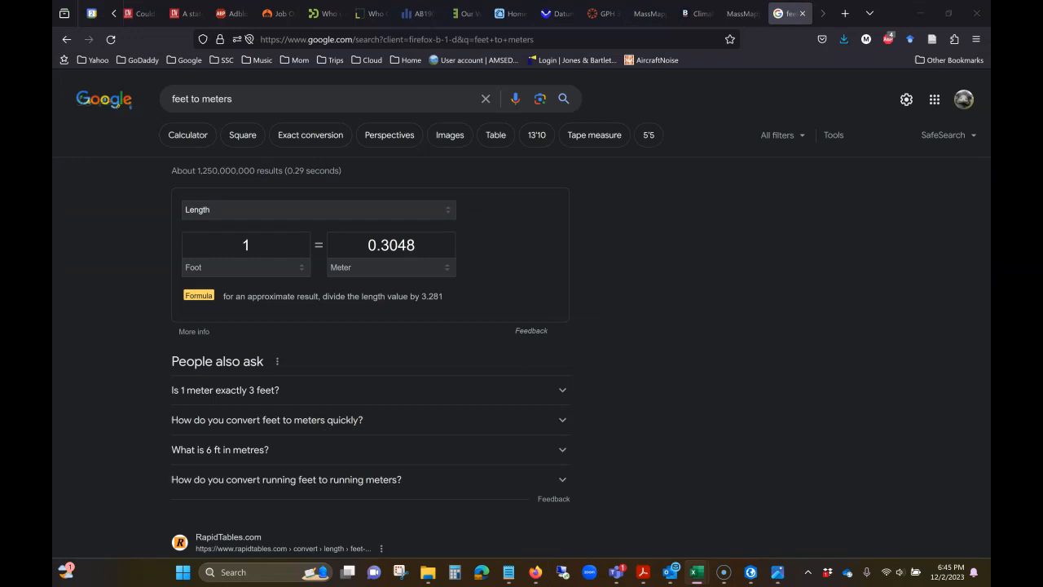
key(alt+Tab)
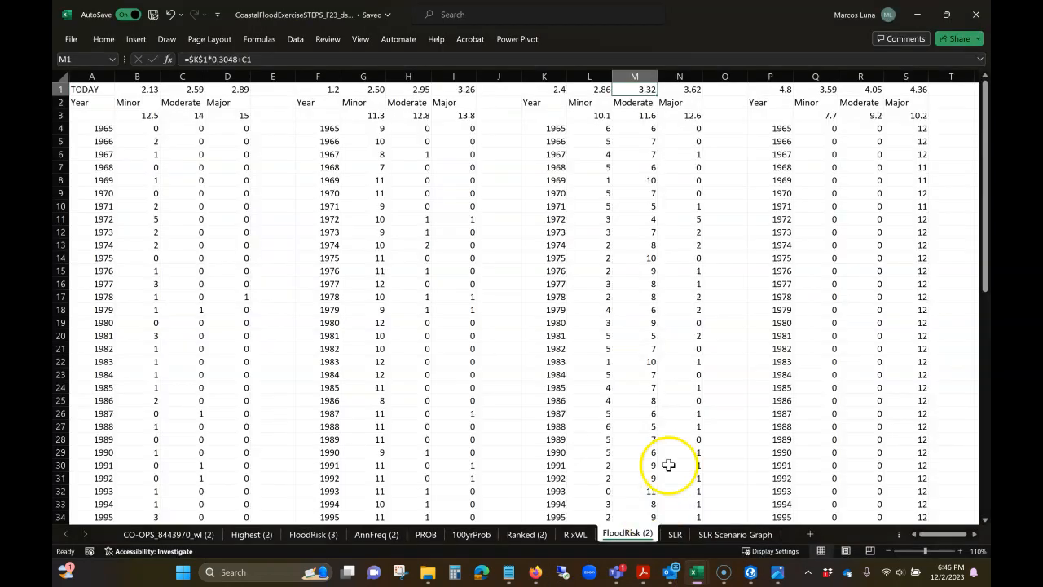
Step: Return to ArcGIS Pro and use Raster Calculator to compute DEMboston < 3.32 as dem3_32 and DEMboston < 3.62 as dem3_62
click(751, 572)
scroll(750, 380, down, 5)
scroll(750, 380, up, 5)
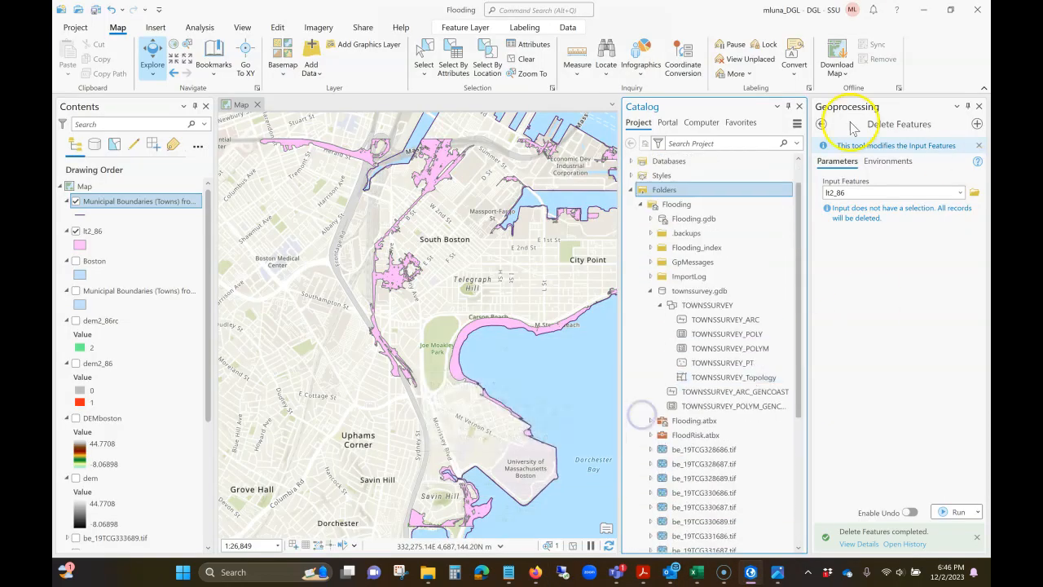
click(821, 124)
click(904, 126)
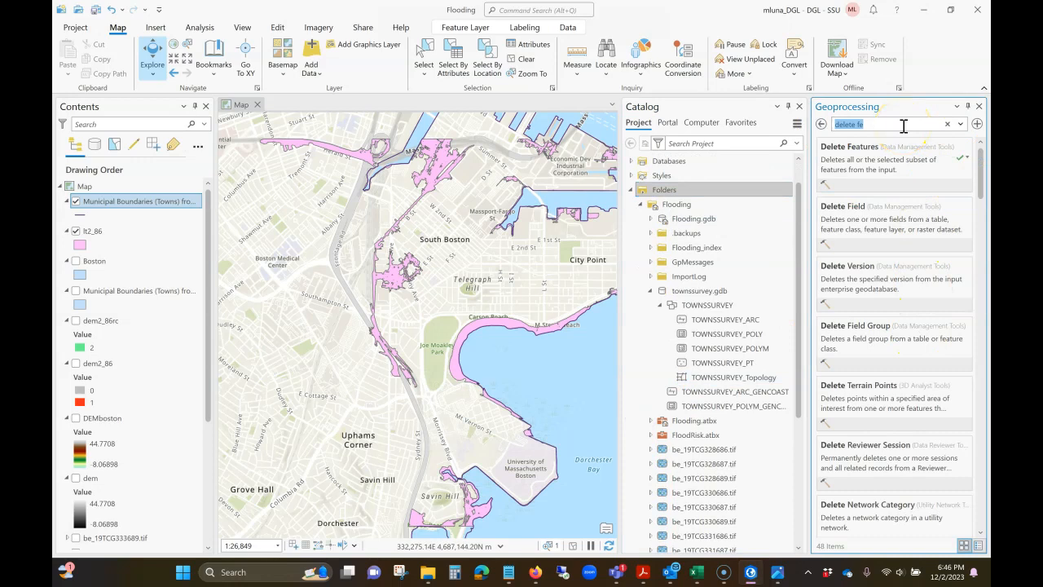
double_click(853, 218)
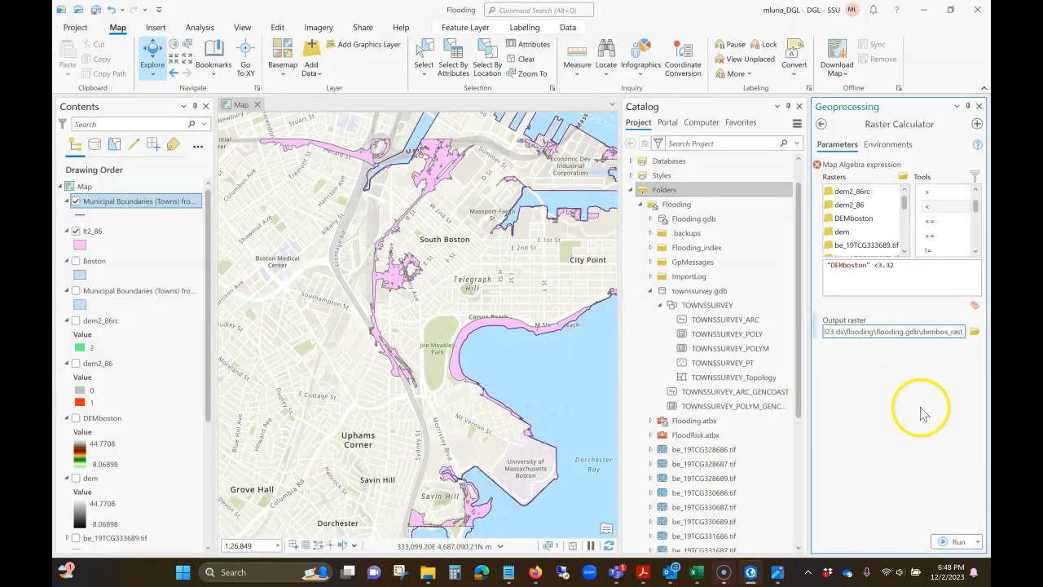
click(955, 542)
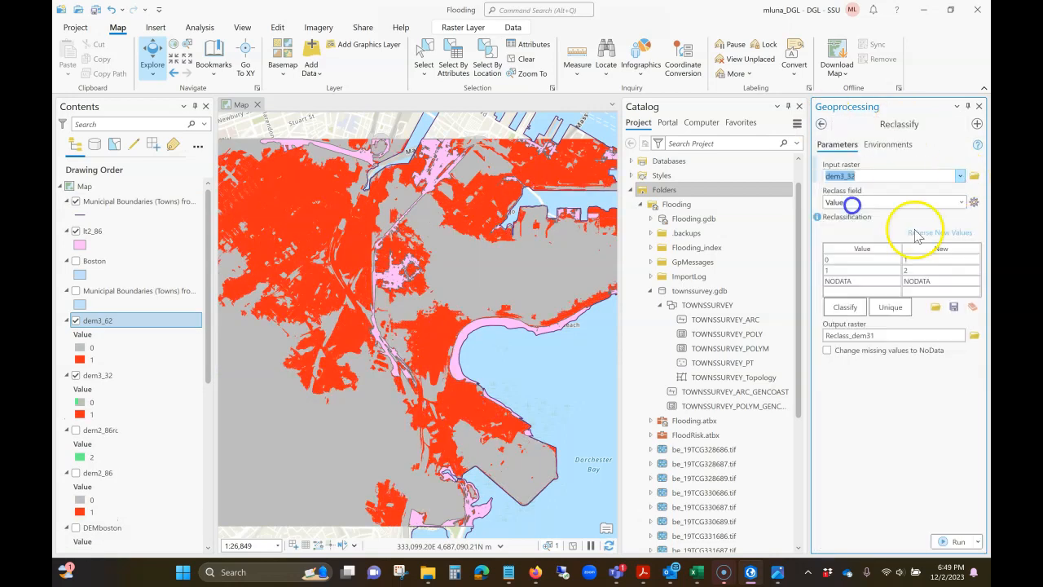
Step: Reclassify dem3_32 with 0 as NODATA and 1 as 2, saving the output as dem3_32rc
click(916, 235)
click(913, 336)
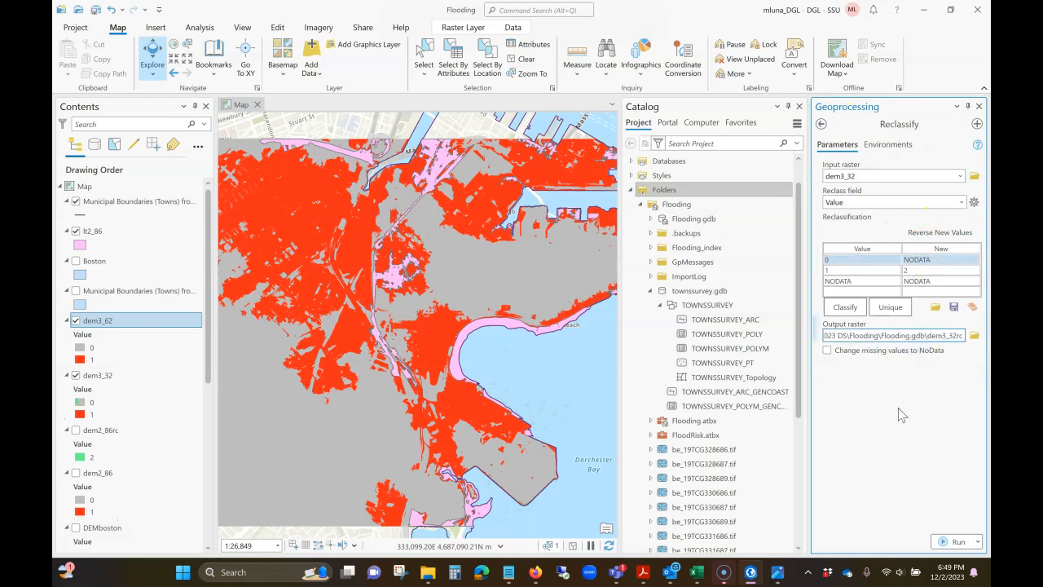
click(952, 542)
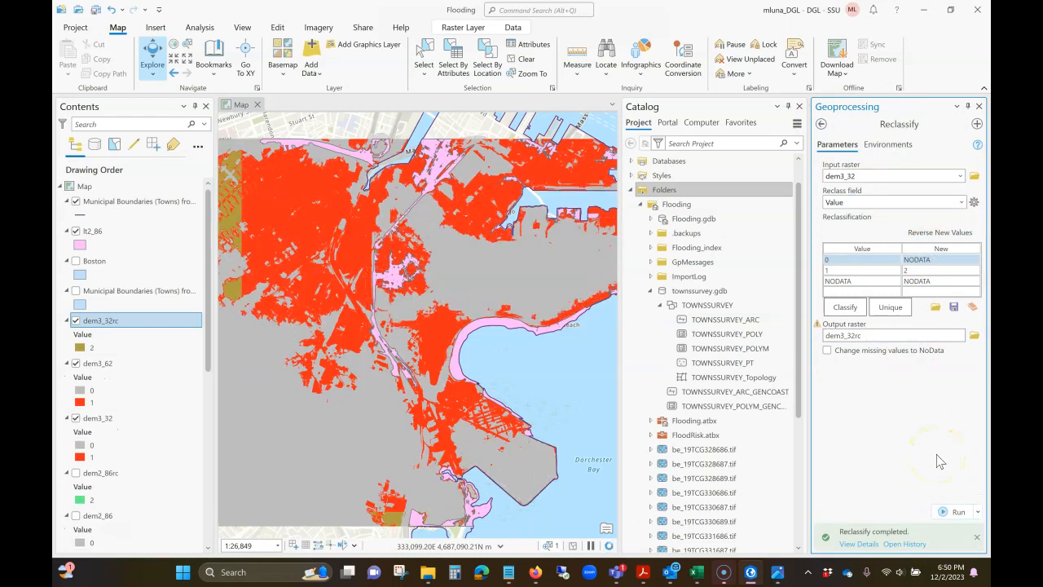
Step: Reclassify dem3_62 with 0 as NODATA and 1 as 2, saving the output as dem3_62rc
click(922, 175)
click(866, 204)
click(923, 271)
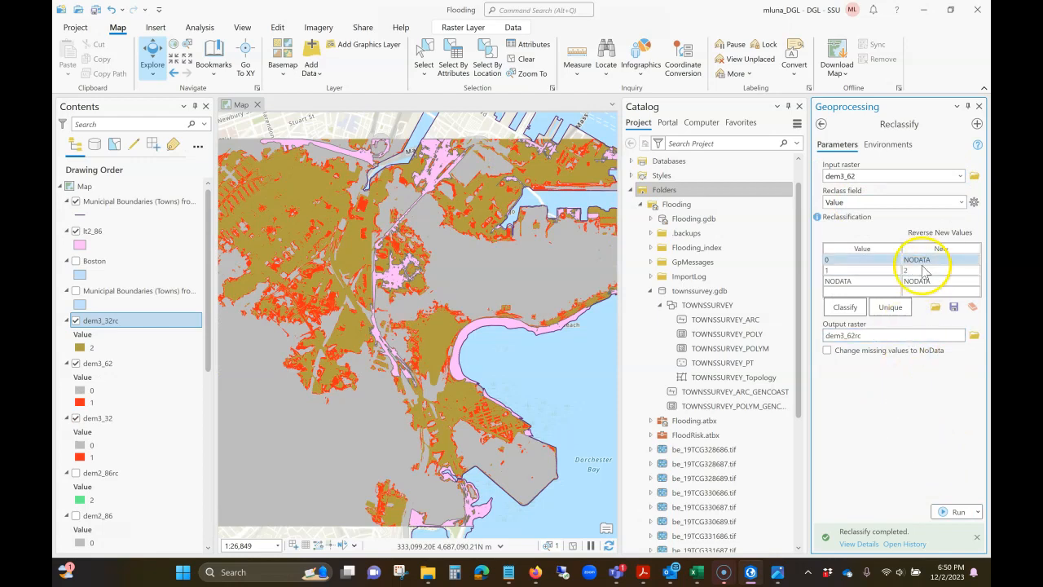
click(911, 428)
click(957, 512)
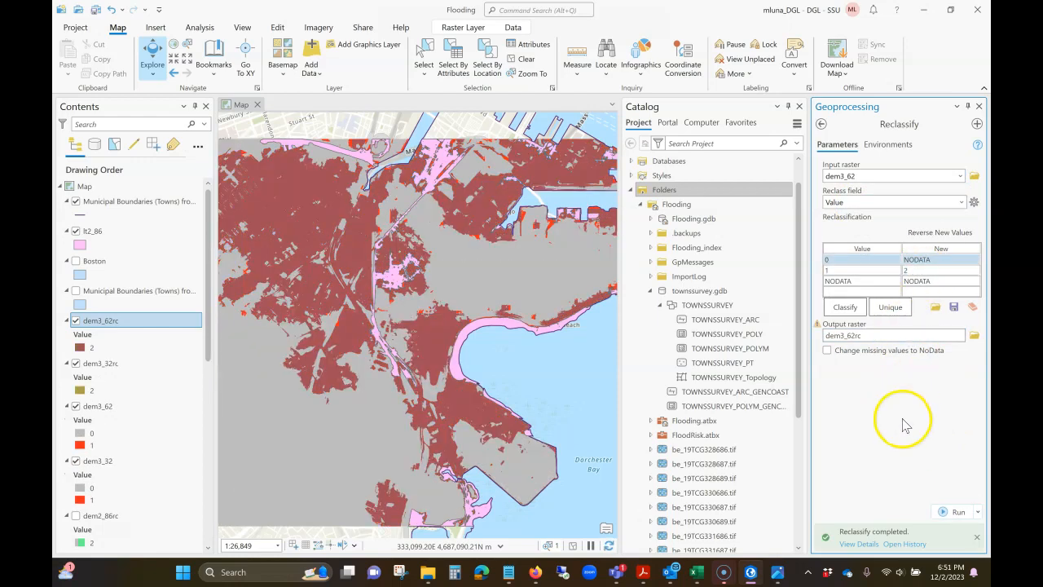
Step: Convert dem3_32rc to polygon features named lt3_32 with the Raster to Polygon tool
click(822, 124)
text(raster to pol)
click(864, 147)
click(961, 177)
click(866, 205)
key(Tab)
key(Tab)
key(BackSpace)
key(BackSpace)
key(BackSpace)
key(BackSpace)
key(BackSpace)
key(BackSpace)
key(BackSpace)
key(BackSpace)
key(BackSpace)
key(BackSpace)
key(BackSpace)
key(BackSpace)
key(BackSpace)
click(949, 540)
Step: Convert dem3_62rc to simplified polygon features named lt3_62 with the Raster to Polygon tool
click(961, 177)
click(867, 192)
click(932, 229)
key(BackSpace)
key(BackSpace)
text(62)
click(920, 358)
click(947, 514)
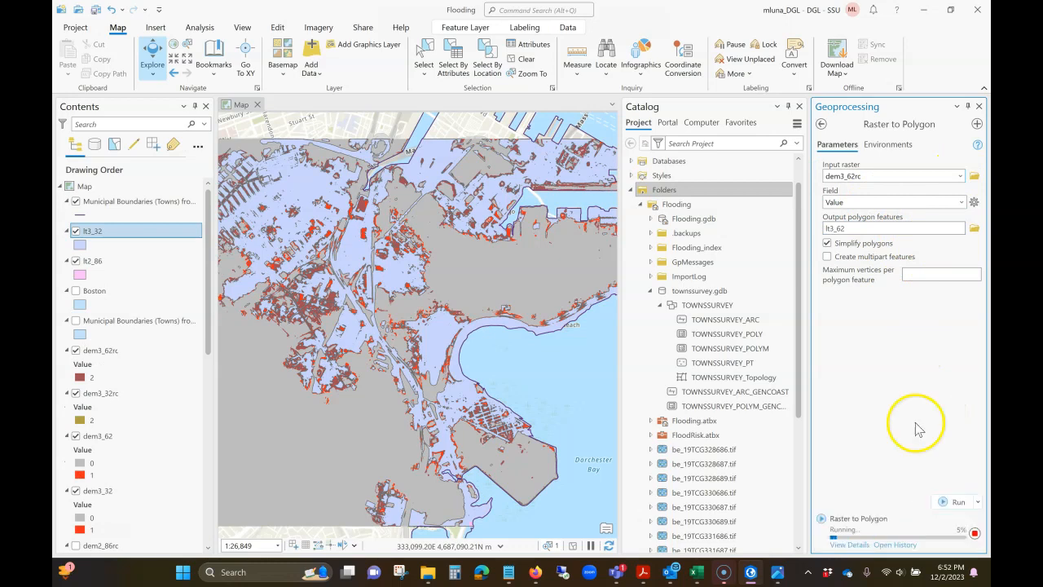
click(979, 107)
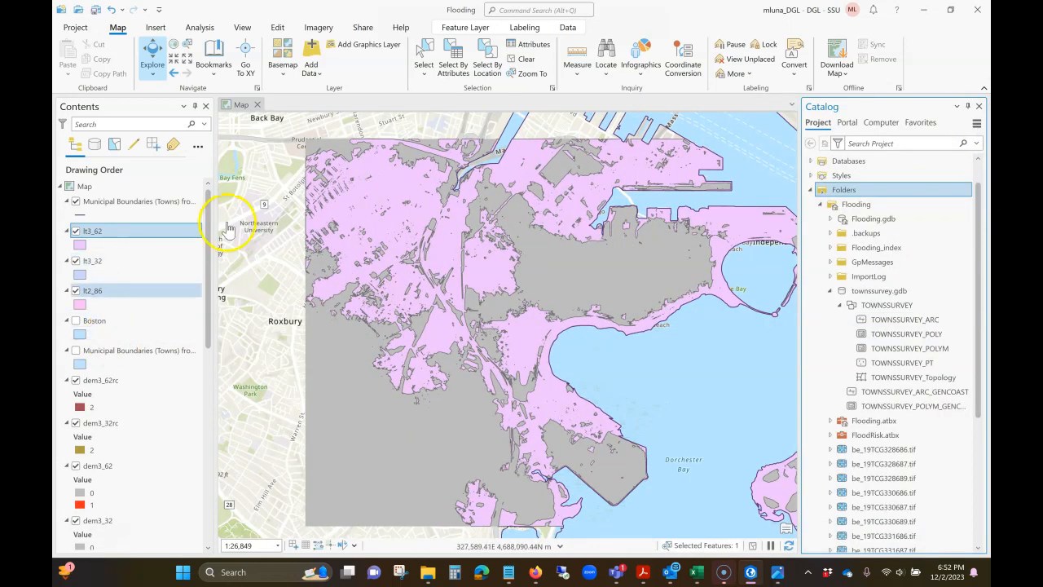
Step: Select the lt3_32 polygons not intersecting the Municipal Boundaries (Towns) from Survey Points (Lines) within 1 meter, using an inverted Select By Location
click(488, 60)
click(617, 141)
click(468, 168)
click(617, 155)
click(603, 115)
click(593, 208)
click(562, 222)
click(416, 273)
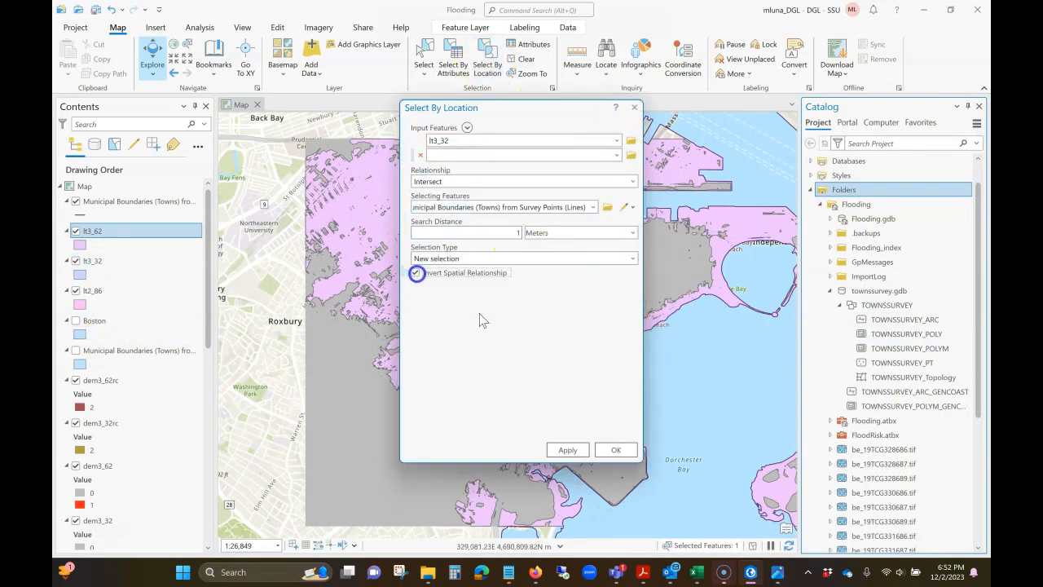
click(622, 450)
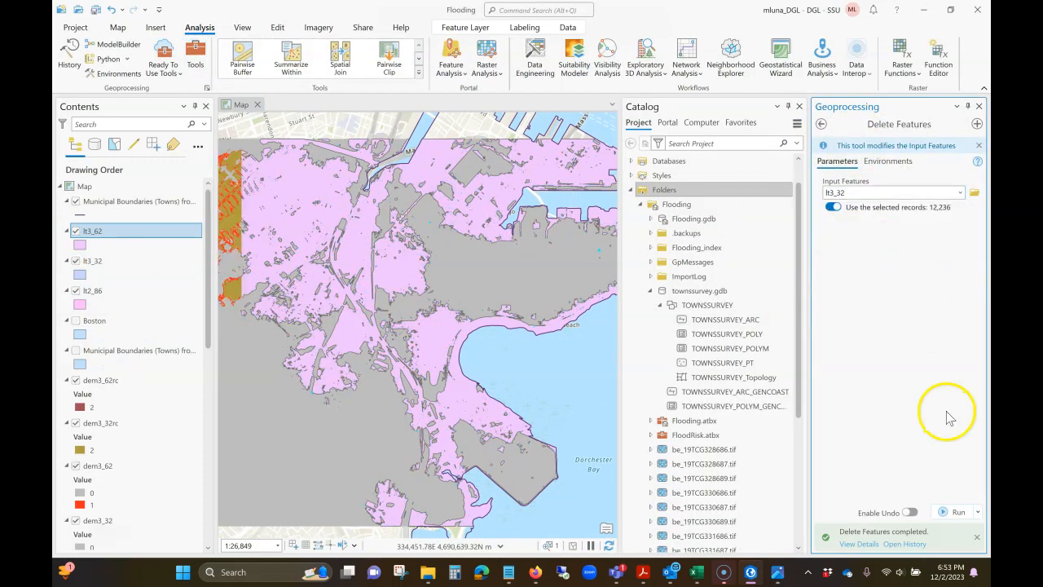
Step: Select the lt3_62 polygons that do not intersect the municipal boundary lines, using Select By Location with the spatial relationship inverted
click(117, 27)
click(489, 62)
click(592, 208)
click(587, 221)
click(417, 273)
click(617, 450)
Step: Run Delete Features on the selected lt3_62 records
click(961, 192)
click(864, 218)
click(952, 512)
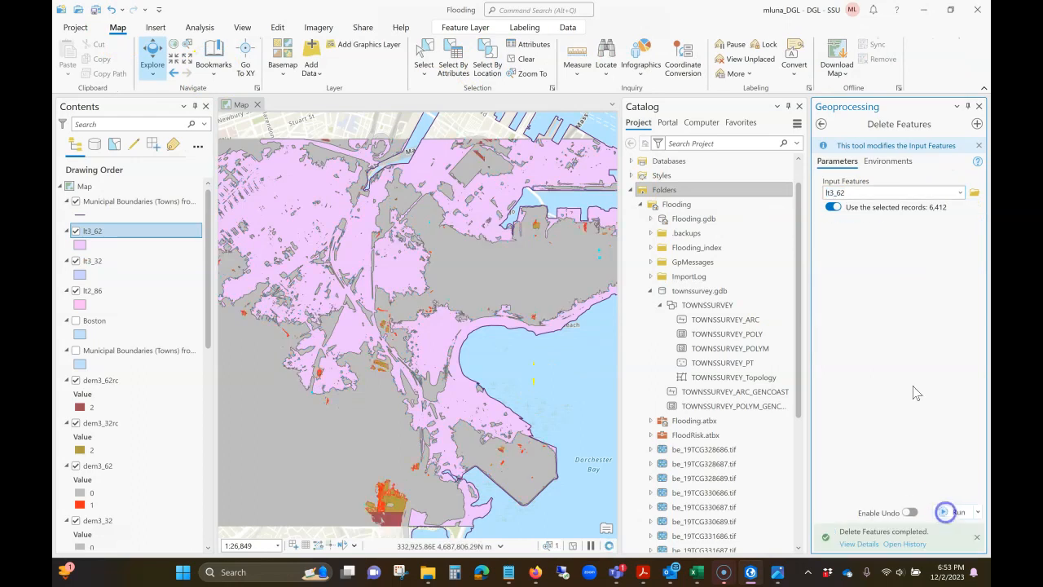
Step: Reorder the flood layers so that lt2_86 draws above lt3_32 and lt3_62
click(979, 107)
click(134, 292)
drag(130, 290, 99, 259)
Step: Change the lt2_86 polygon symbol to a dark blue fill and apply it
click(80, 244)
click(855, 139)
click(978, 200)
click(948, 278)
click(921, 530)
Step: Give the lt3_32 polygons a bright blue fill with a 0 pt outline width
click(80, 274)
click(978, 201)
click(948, 278)
click(920, 530)
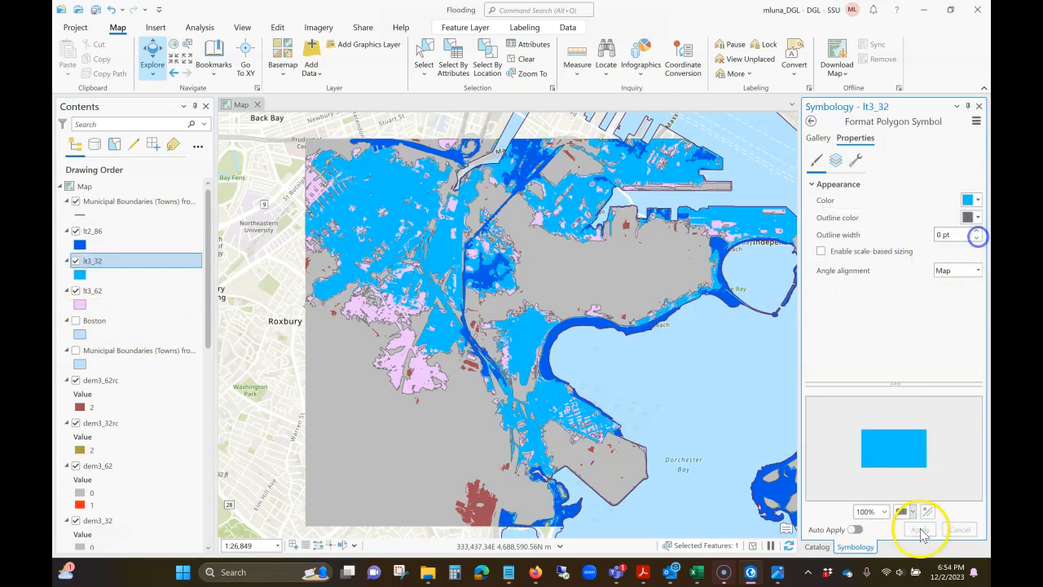
Step: Give the lt3_62 polygons a light blue fill with a 0 pt outline width
click(80, 304)
click(978, 201)
click(948, 278)
click(920, 529)
Step: Turn off the dem3_62rc, dem3_32rc and dem3_62 raster layers in the map
click(76, 381)
click(75, 423)
click(76, 465)
scroll(156, 435, down, 1)
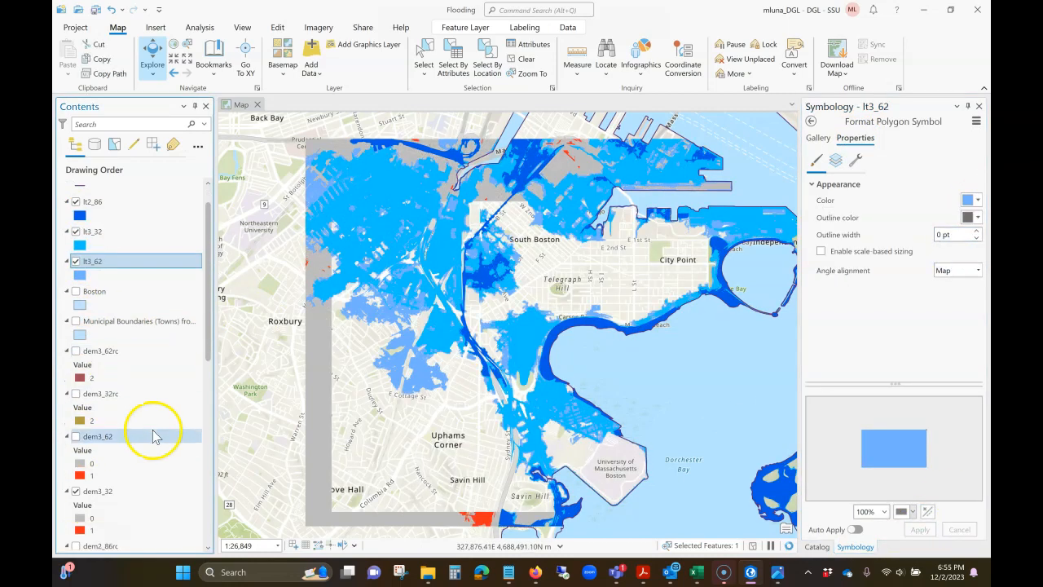